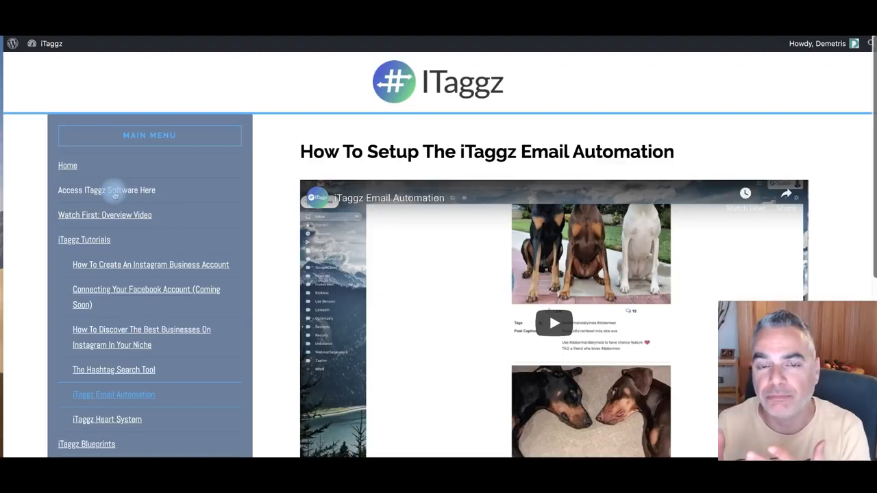
Launch the iTaggz software from the members site tutorial page
click(115, 192)
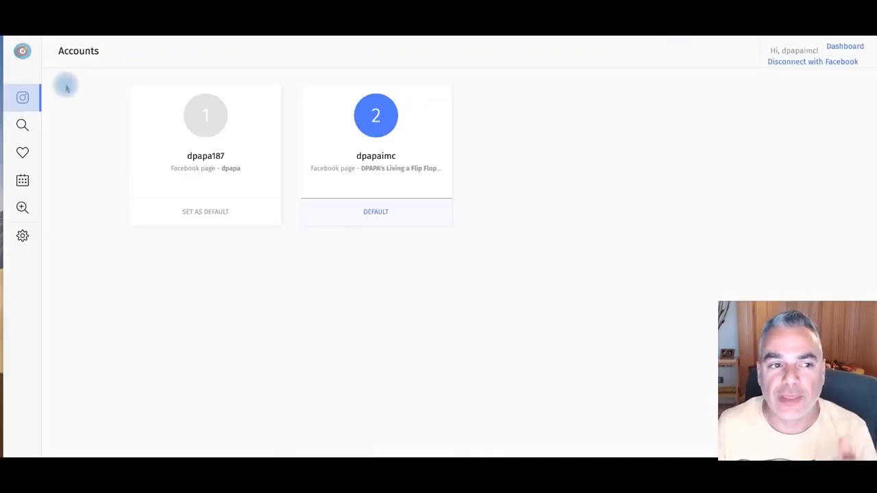
Go to the Search page and focus the empty keyword field for a businesses search
click(23, 127)
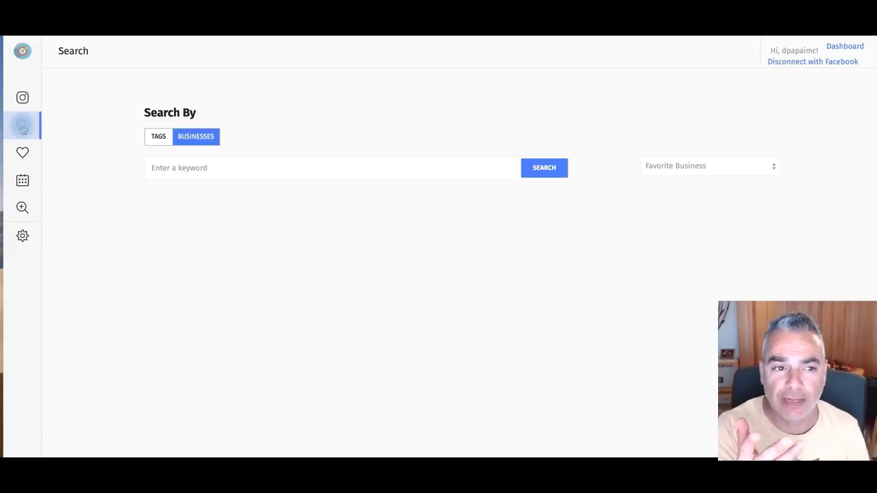
click(203, 168)
click(130, 167)
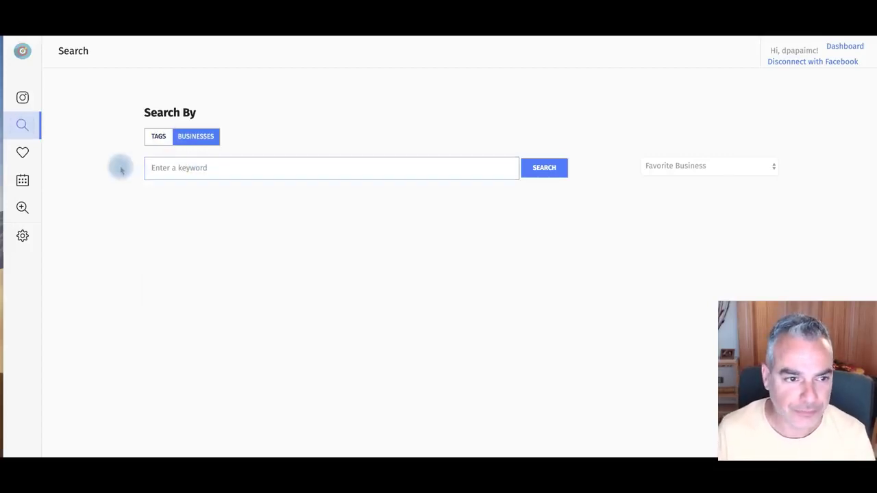
click(226, 167)
click(290, 144)
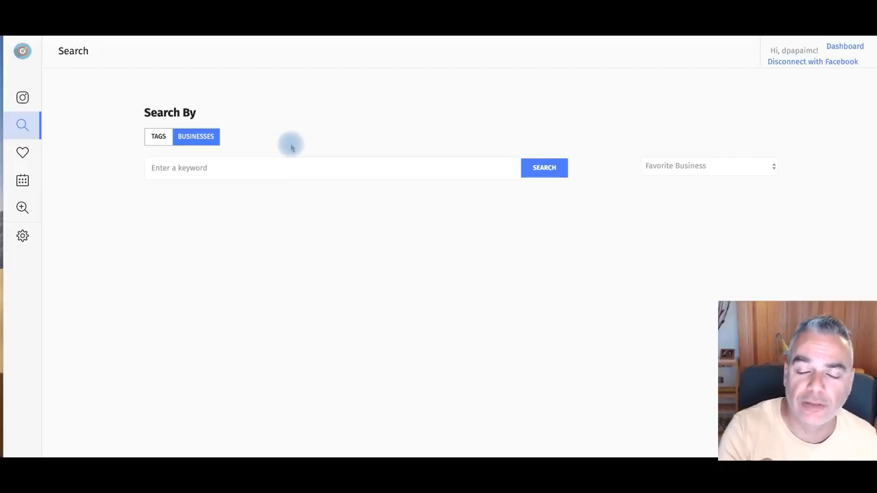
click(239, 167)
Run a hashtag search for 'entrepreneur' chosen from the keyword suggestions
click(147, 137)
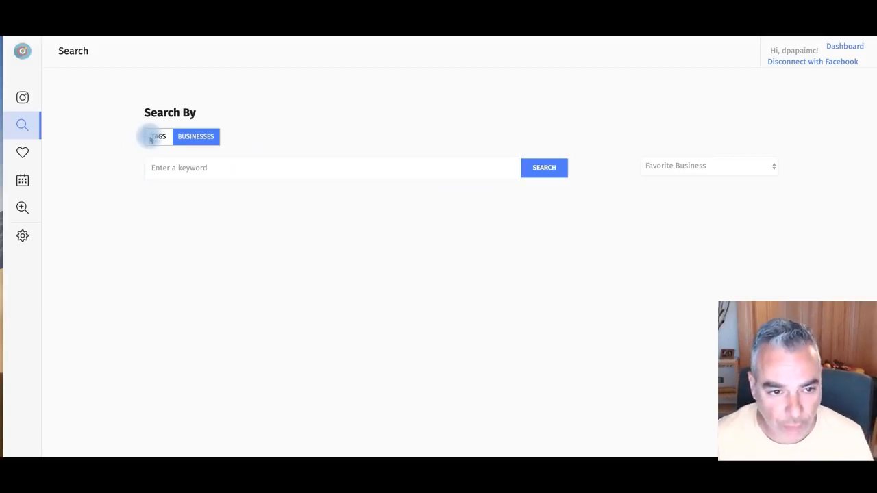
click(199, 168)
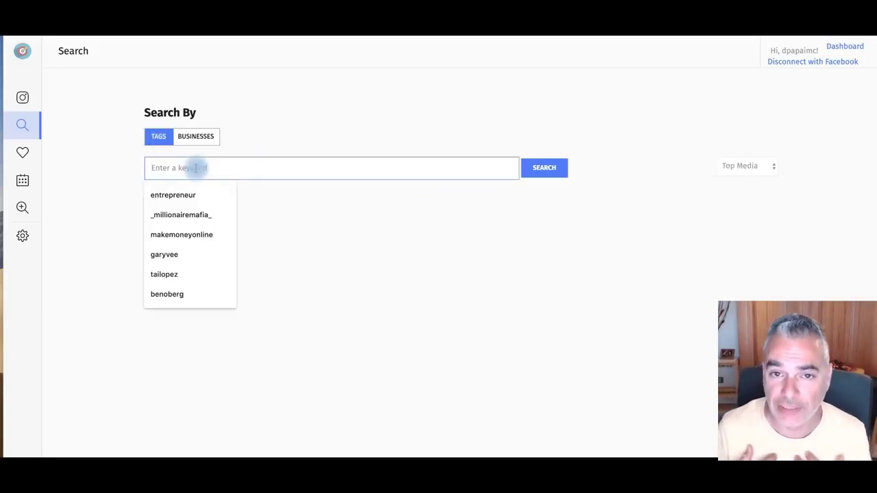
click(122, 177)
click(202, 168)
click(172, 195)
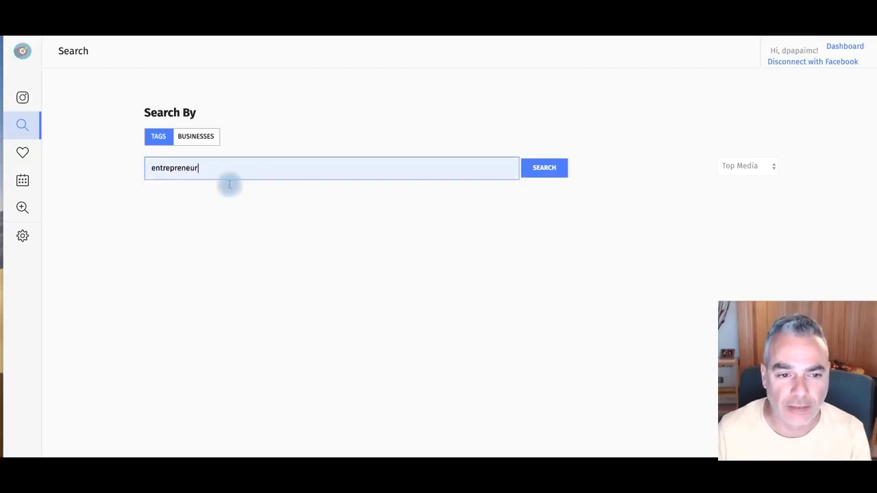
click(544, 167)
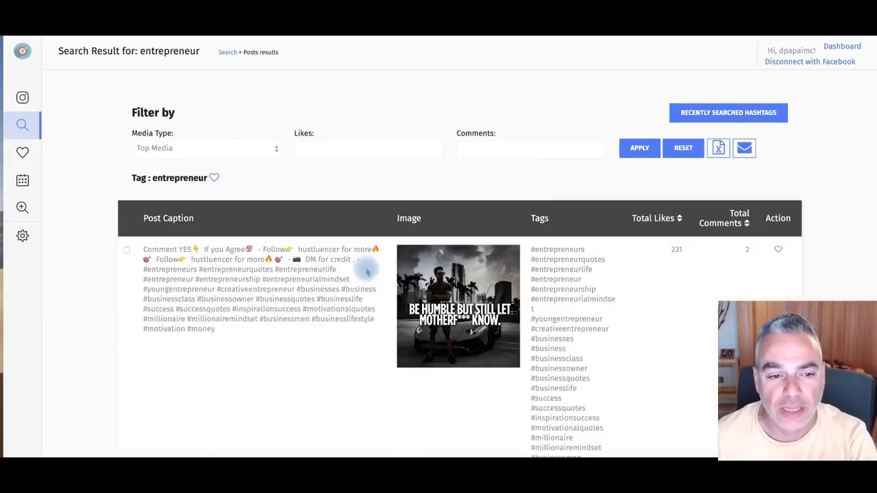
scroll(631, 263, down, 3)
scroll(617, 247, down, 2)
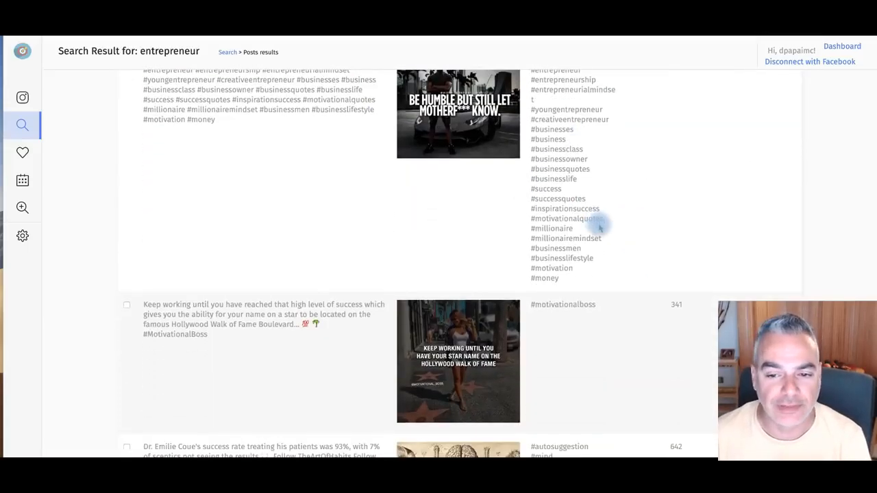
scroll(601, 226, down, 3)
scroll(601, 233, up, 8)
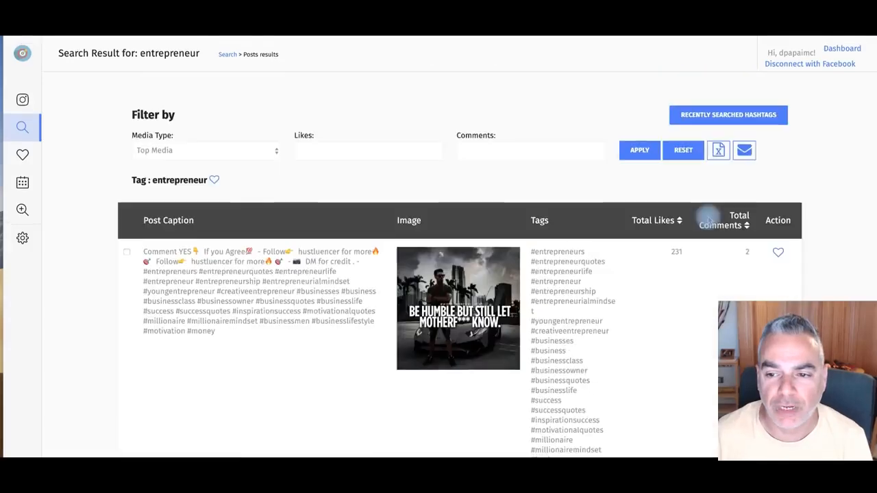
Filter the entrepreneur results to at least 1000 likes and 50 comments
click(367, 149)
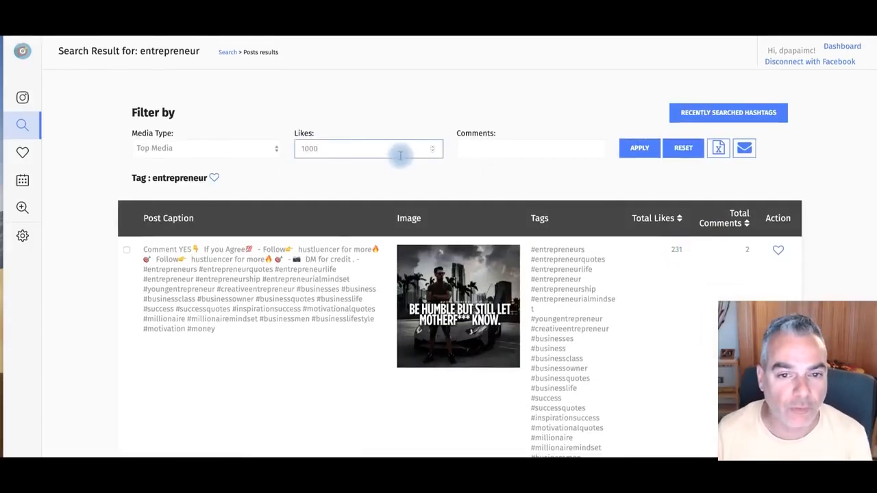
click(524, 154)
text(0)
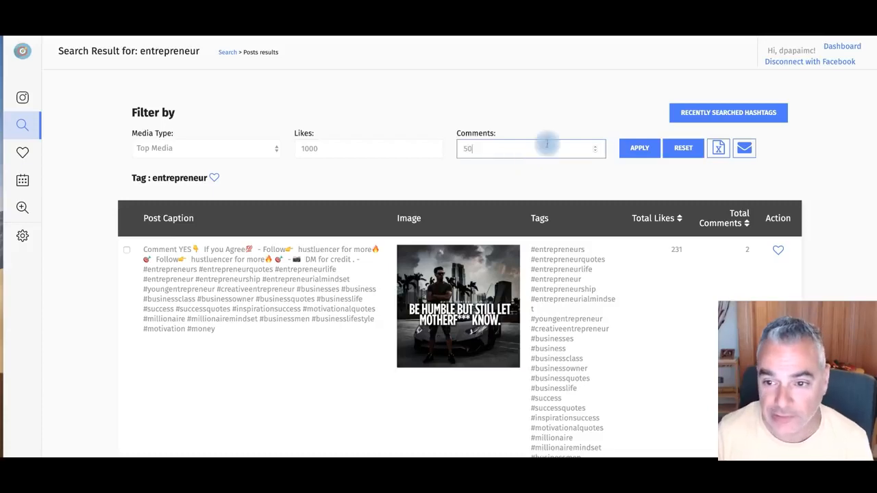
click(639, 147)
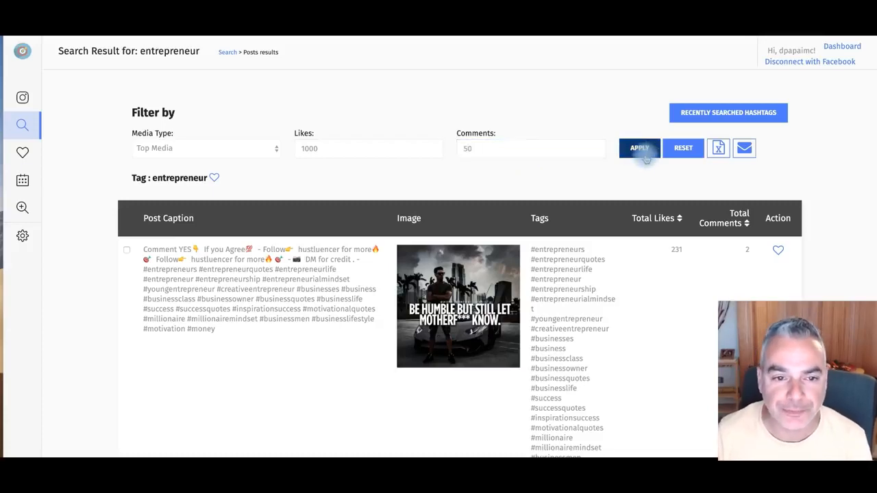
scroll(300, 267, down, 1)
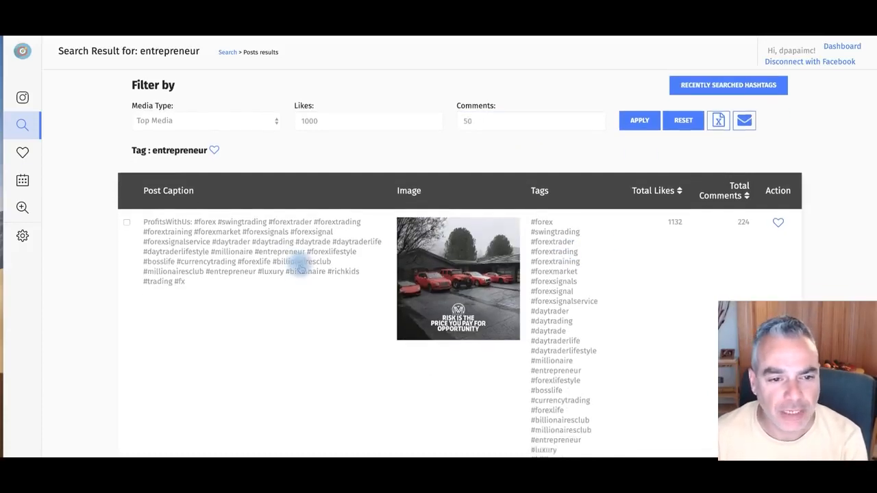
scroll(299, 267, down, 5)
scroll(534, 260, down, 5)
scroll(534, 260, down, 5)
scroll(540, 266, down, 5)
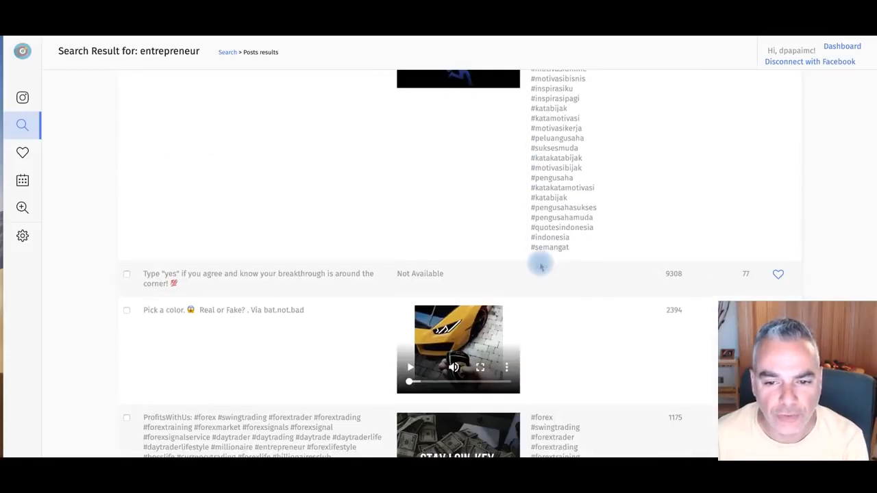
scroll(540, 266, down, 5)
scroll(540, 265, down, 5)
scroll(562, 247, down, 3)
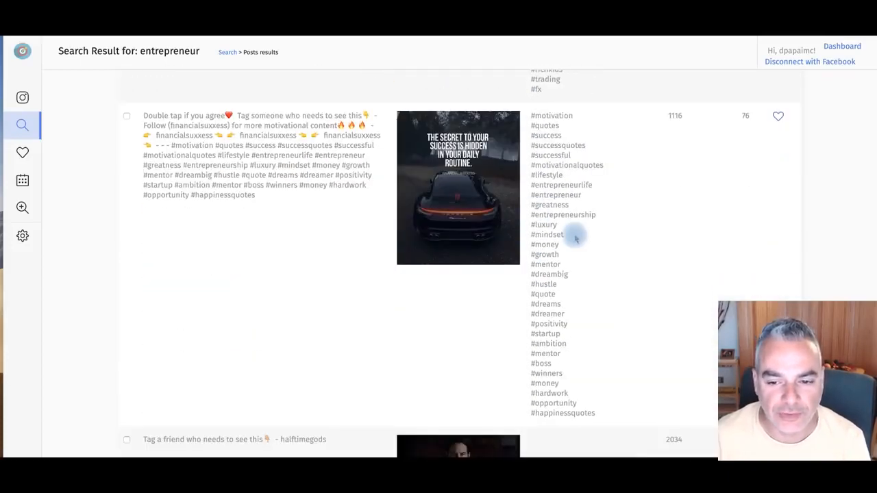
scroll(581, 330, up, 2)
scroll(581, 330, up, 5)
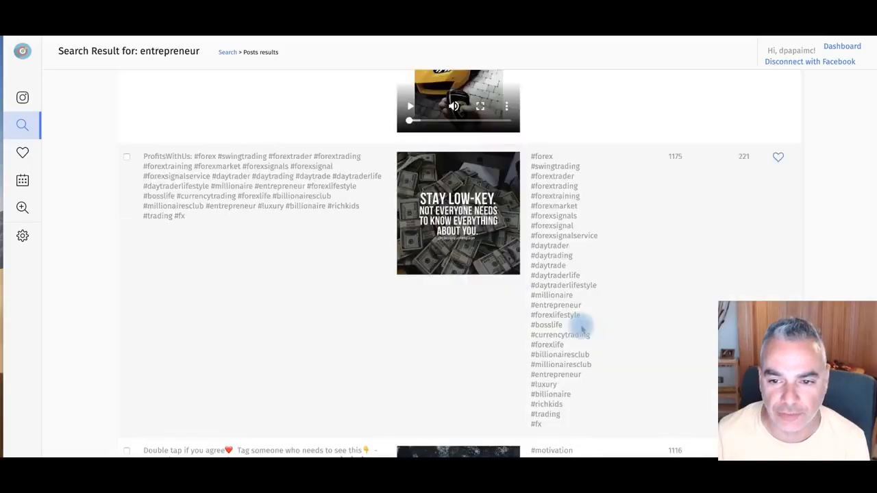
scroll(581, 330, up, 5)
scroll(581, 331, up, 5)
scroll(384, 247, up, 2)
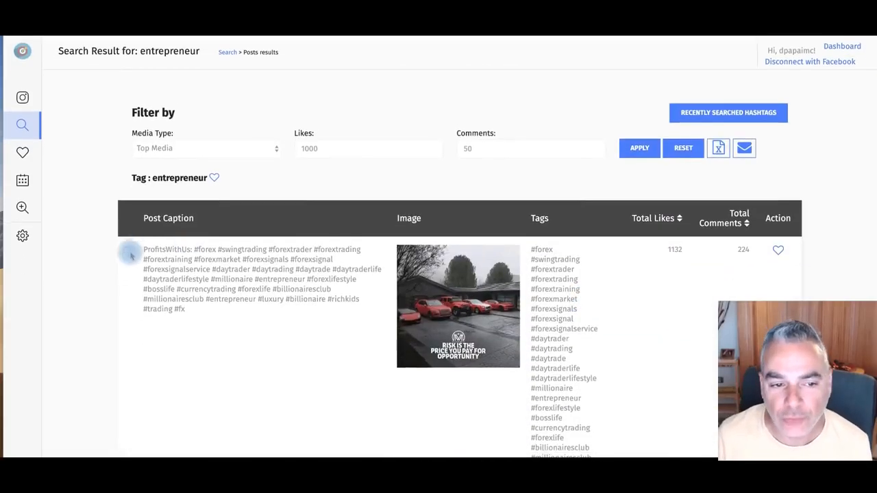
scroll(383, 260, down, 2)
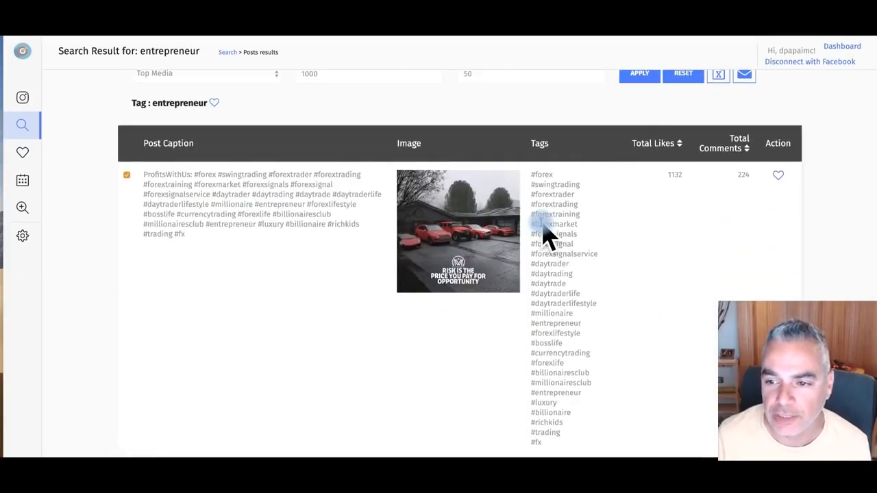
scroll(542, 226, down, 4)
scroll(540, 223, down, 3)
scroll(540, 223, down, 3)
Tick the forex and daily-routine quote posts and start sharing them via email
click(127, 149)
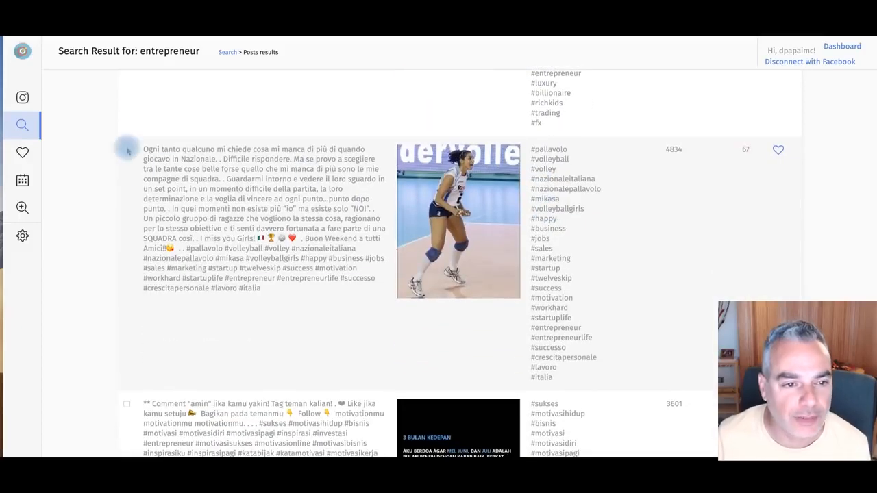
scroll(319, 199, down, 1)
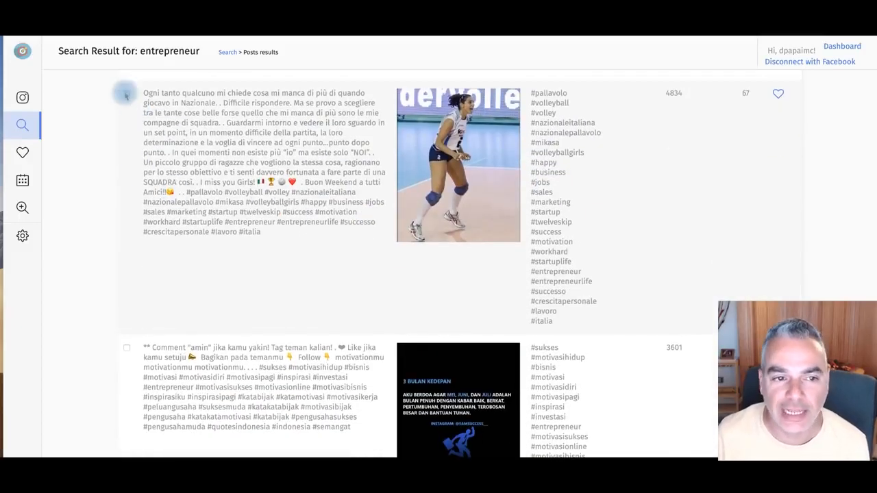
click(127, 93)
scroll(165, 240, down, 3)
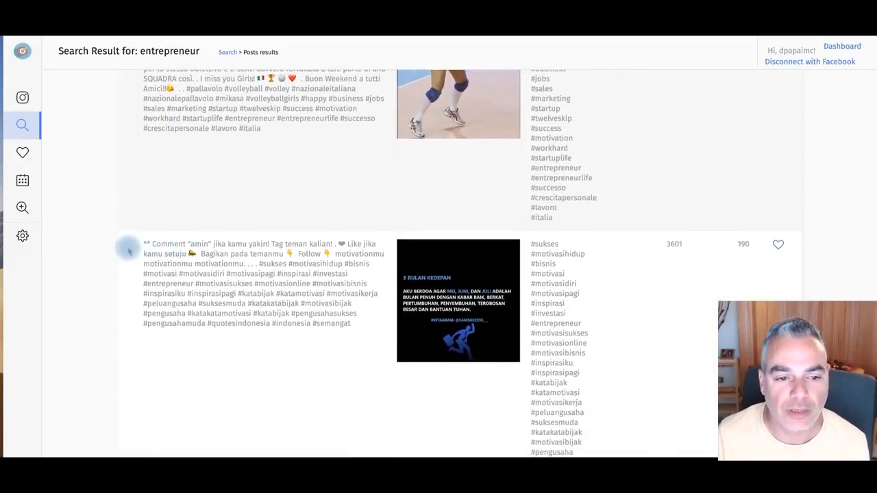
scroll(164, 260, down, 3)
scroll(167, 264, down, 3)
scroll(168, 263, down, 4)
scroll(168, 260, down, 3)
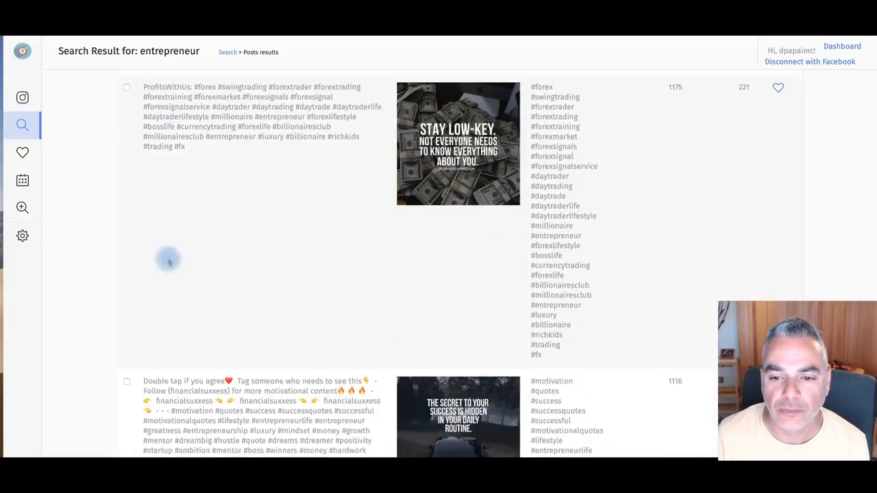
scroll(168, 259, down, 4)
scroll(144, 206, up, 1)
click(127, 137)
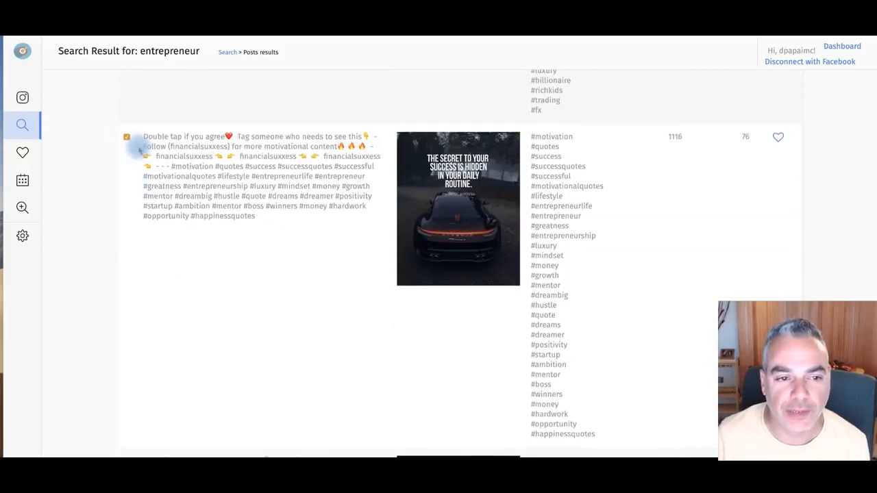
scroll(843, 192, up, 5)
scroll(802, 196, up, 5)
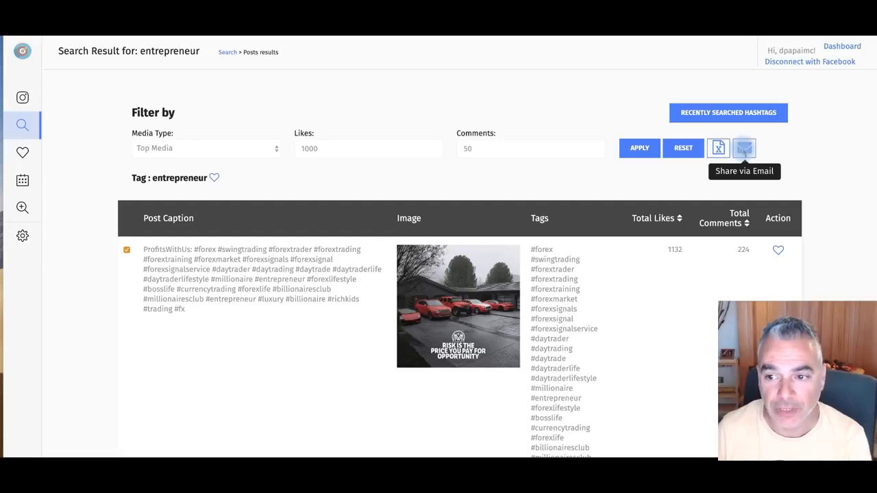
click(744, 148)
Enter the recipient address, accept the suggestion and send the posts as email content
click(453, 261)
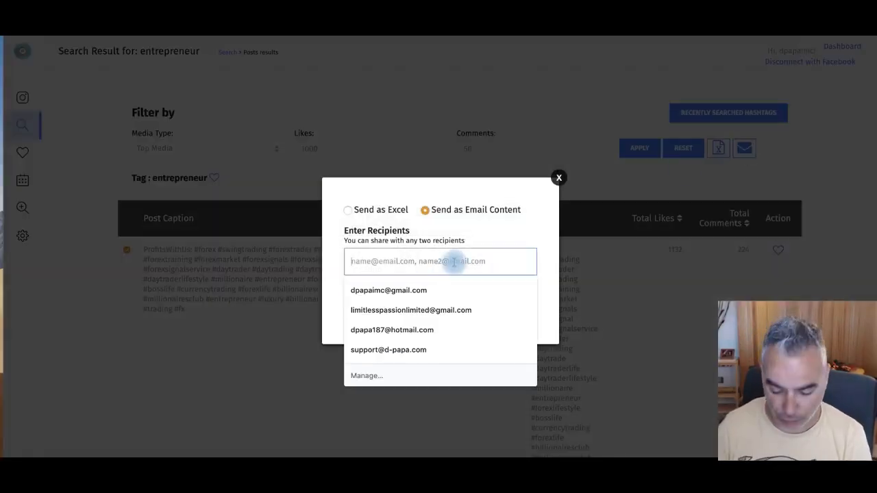
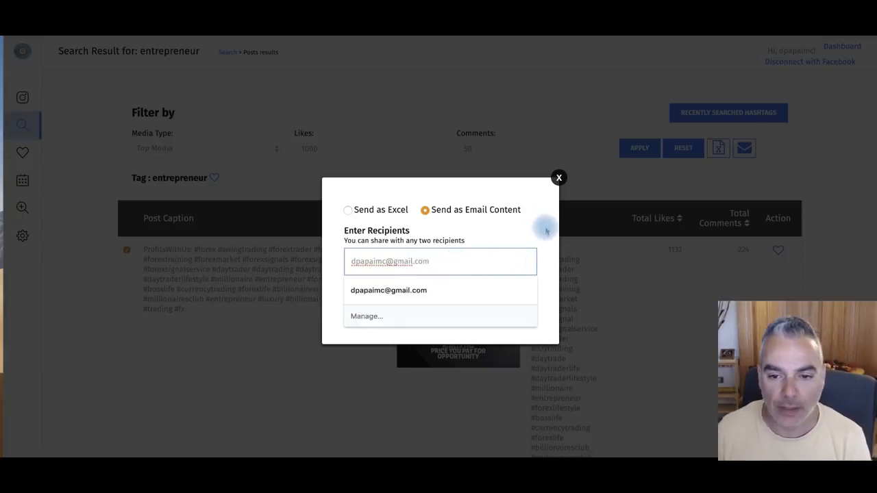
click(507, 271)
click(477, 306)
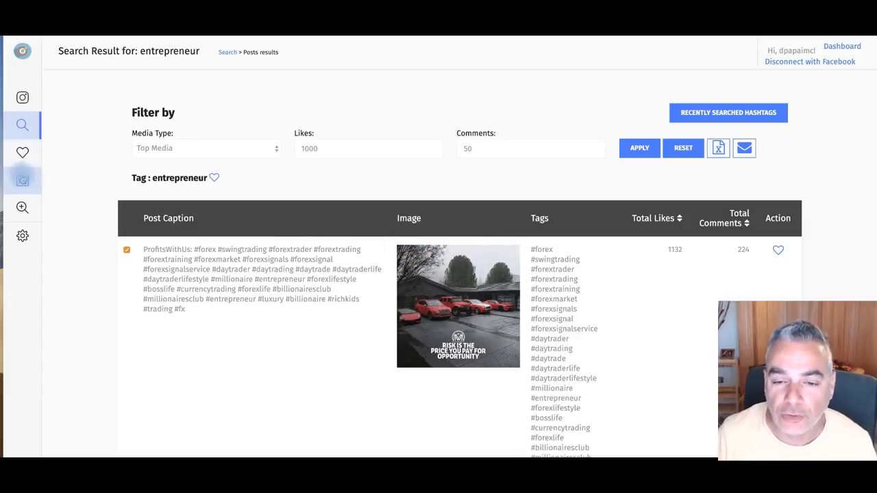
Start a new scheduler and try the Business Scheduler type before returning to Tag Scheduler
click(22, 180)
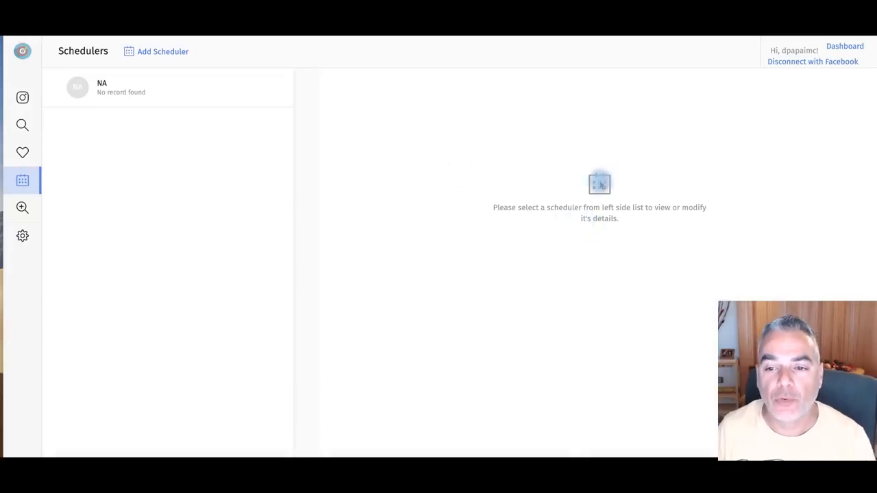
click(162, 51)
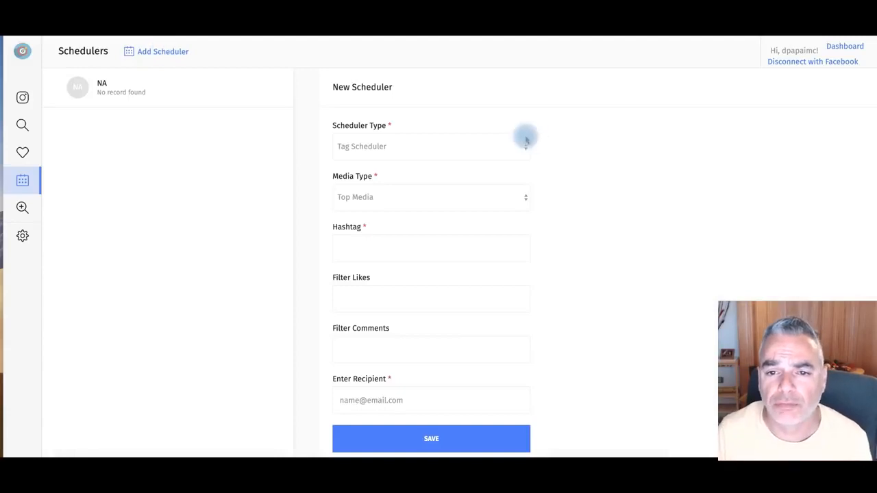
click(526, 146)
click(519, 146)
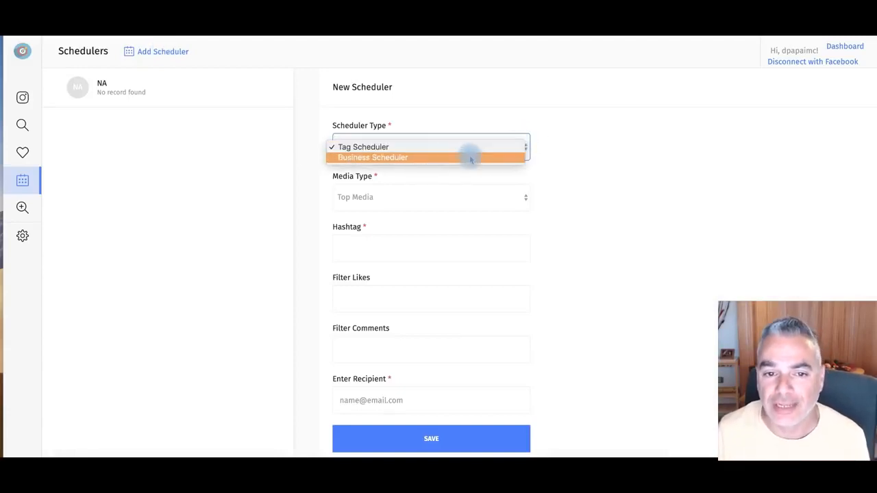
click(473, 157)
click(431, 196)
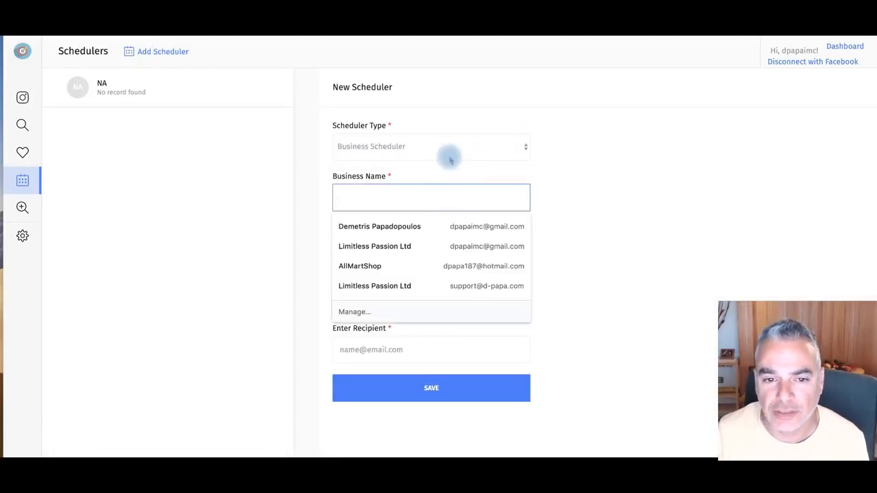
click(448, 151)
Keep Tag Scheduler as the type, close the form and return to the Search page
click(464, 144)
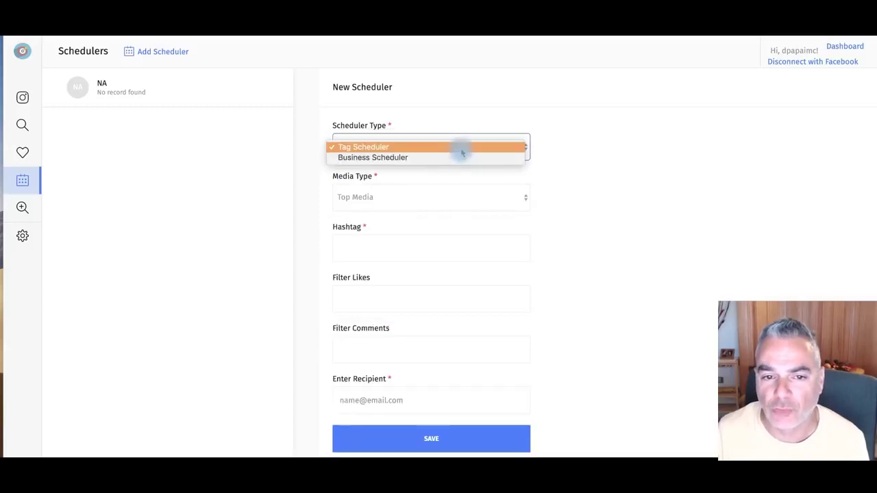
click(640, 133)
click(438, 197)
click(557, 156)
click(508, 147)
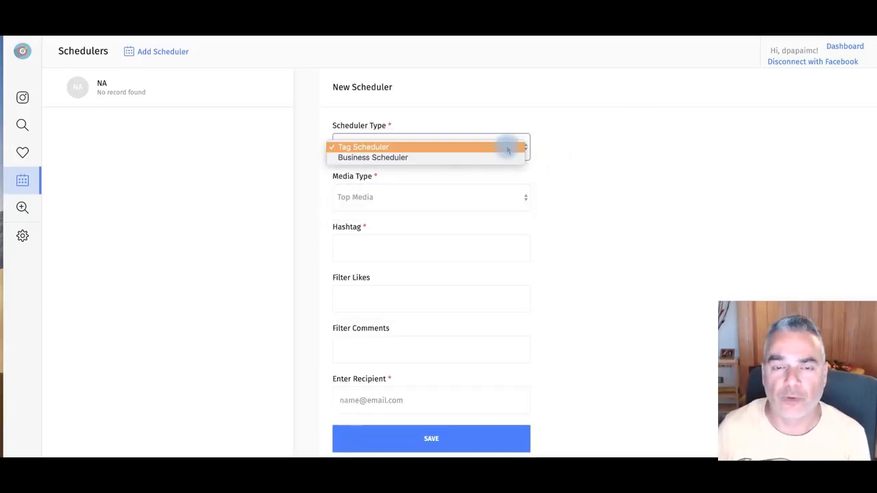
click(740, 114)
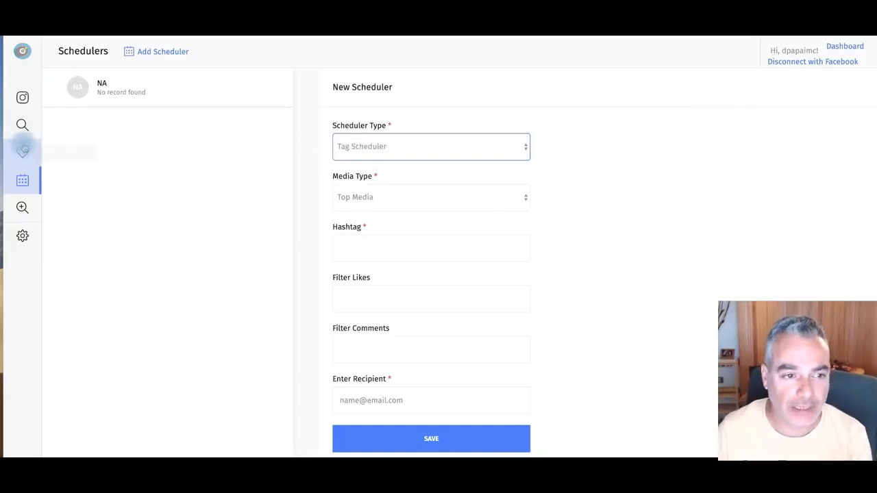
click(62, 137)
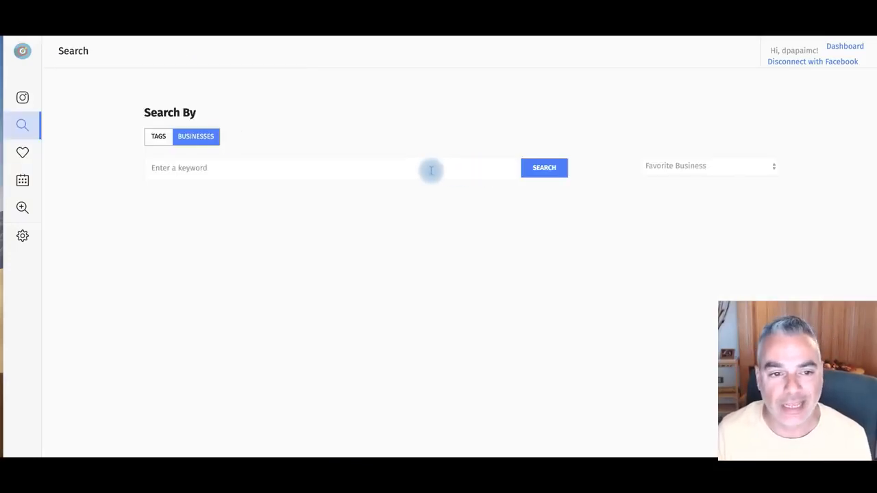
Search businesses for 'tailopez', open the top result's profile and view its posts
click(370, 170)
click(195, 137)
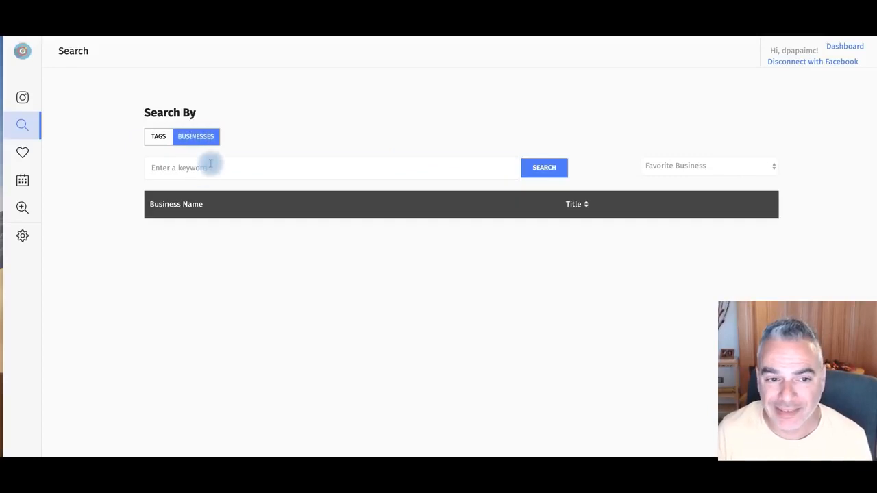
click(211, 168)
text(tailopez)
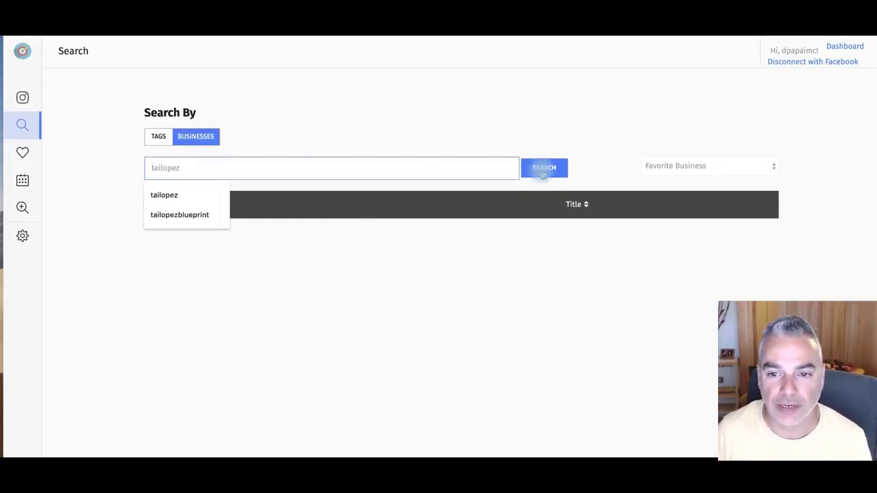
click(544, 167)
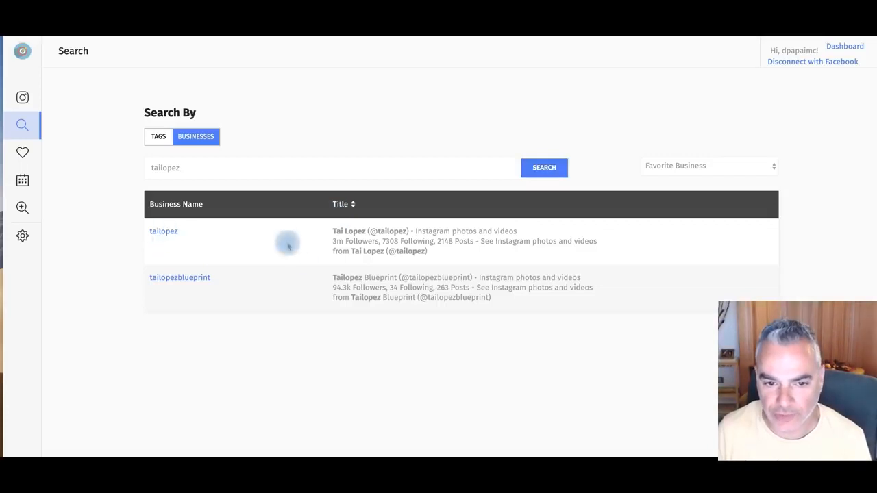
click(162, 233)
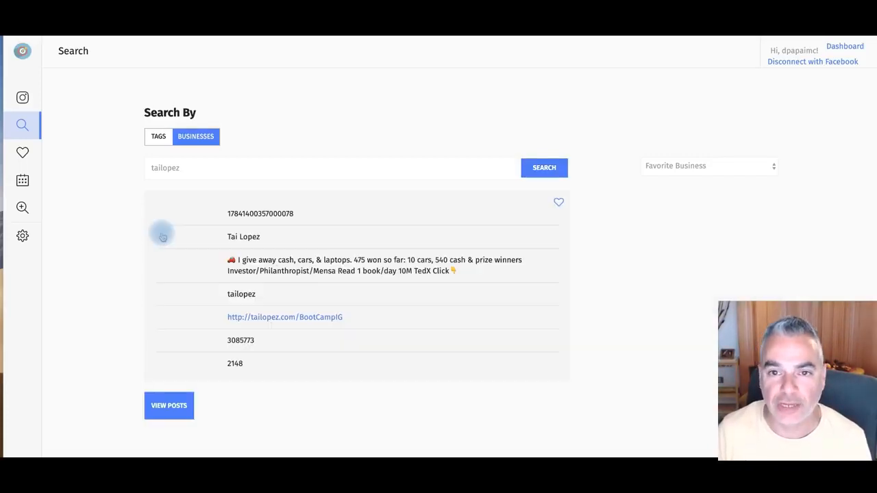
click(180, 401)
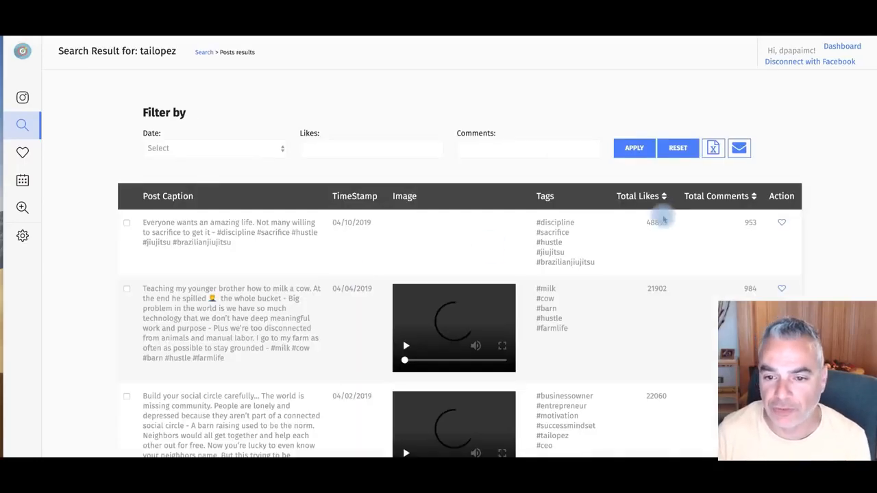
scroll(589, 247, down, 3)
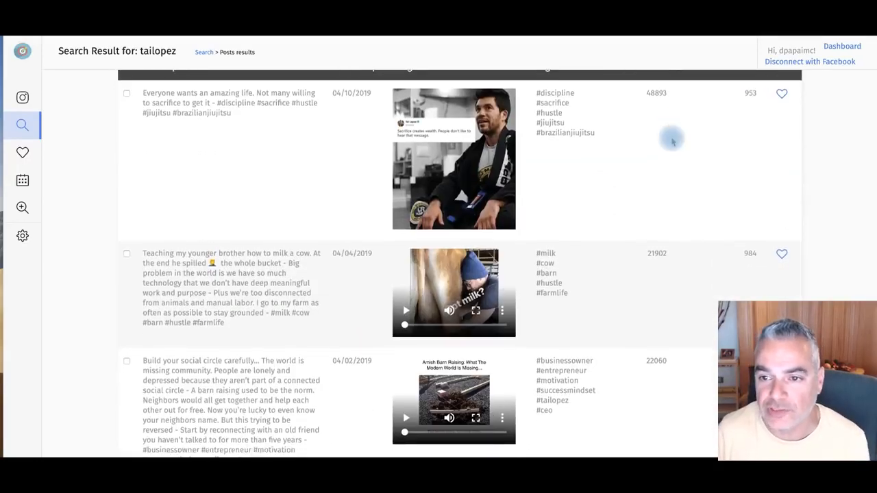
scroll(671, 140, up, 3)
scroll(548, 120, up, 3)
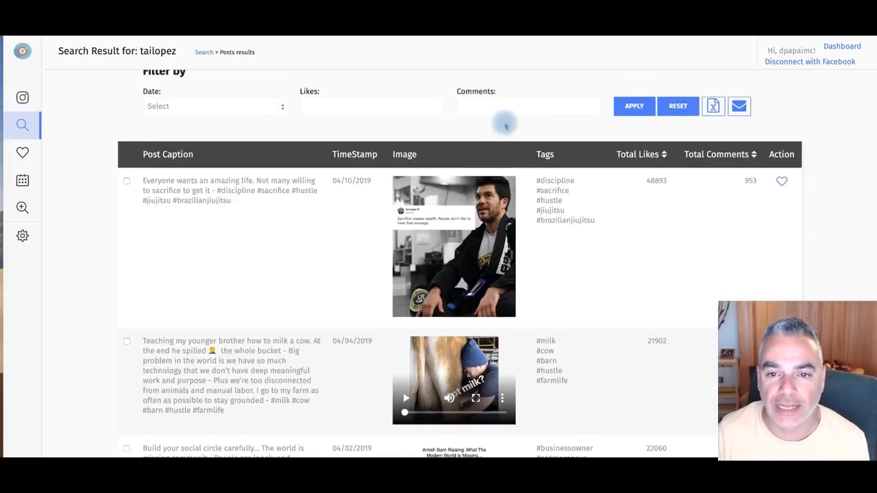
mouse_move(371, 107)
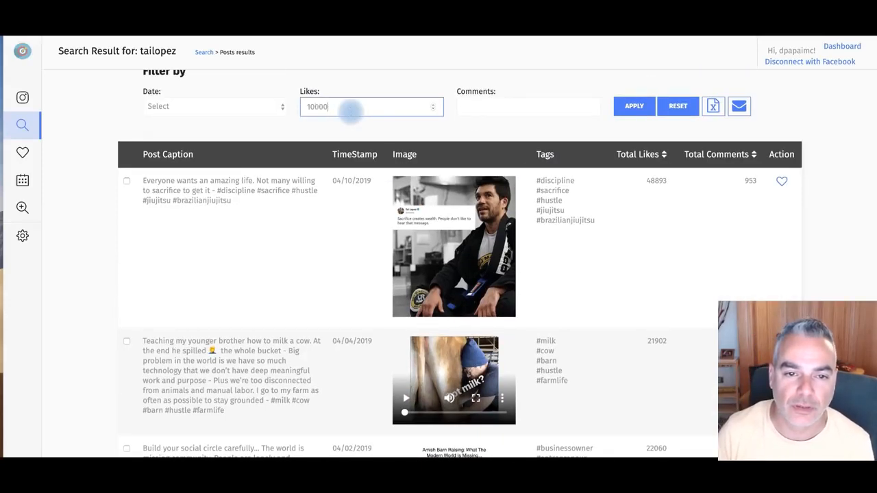
Filter tailopez posts to 1000 likes and 40 comments, tick the first post and highlight the third post's hashtags
click(505, 103)
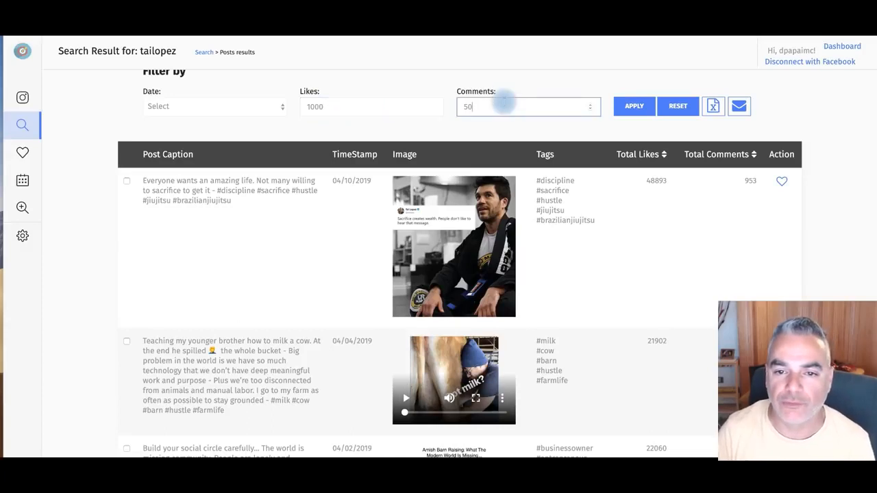
click(632, 106)
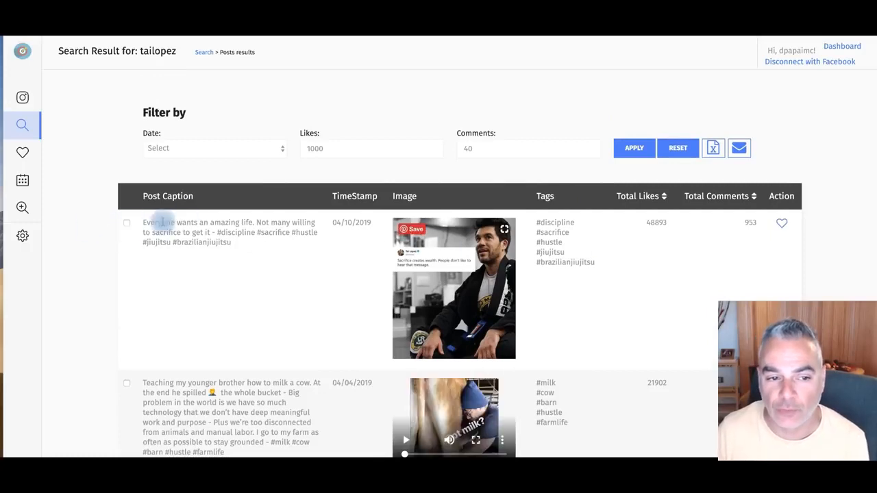
click(127, 223)
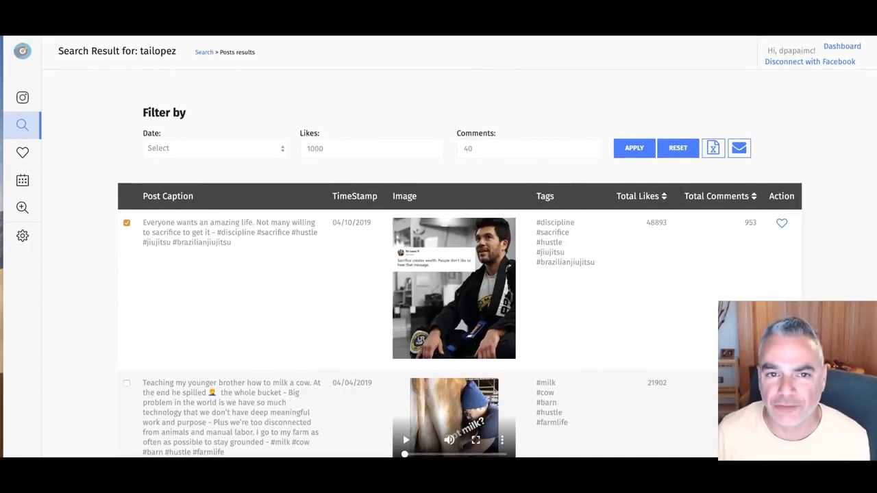
scroll(627, 260, down, 3)
scroll(605, 319, down, 3)
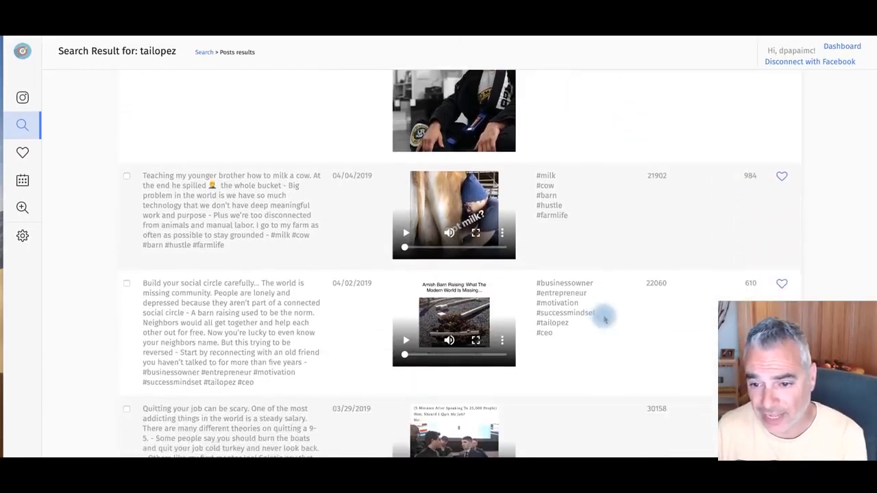
drag(544, 279, 736, 271)
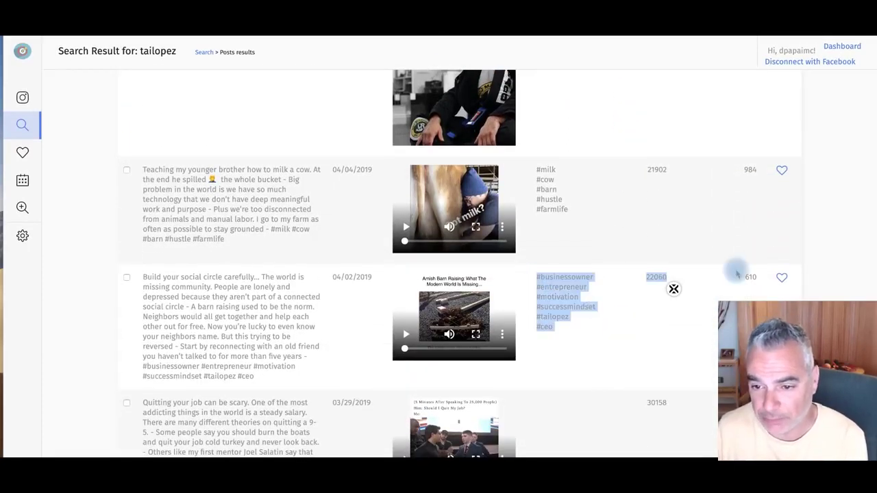
click(634, 276)
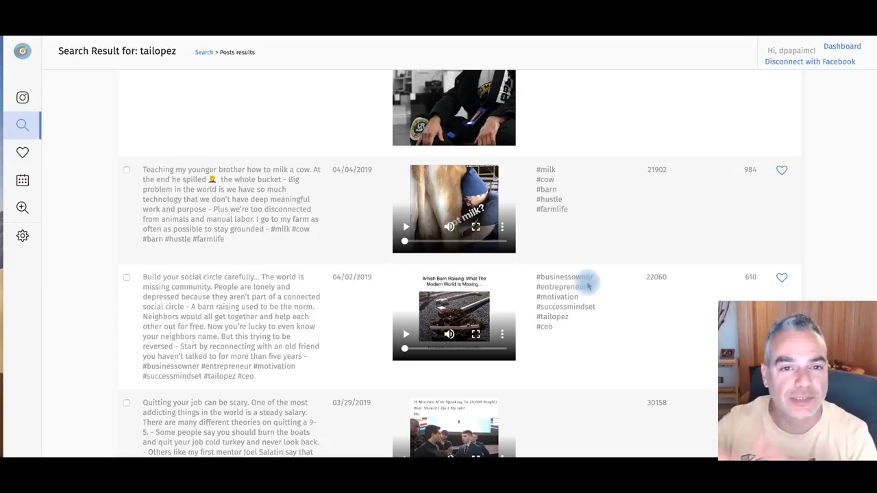
scroll(405, 247, up, 5)
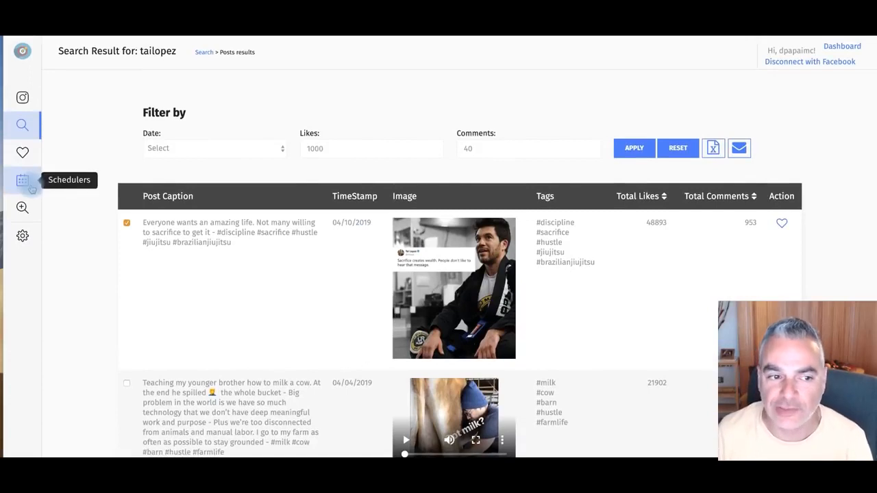
Add a Tag Scheduler for the 'instagram followers' hashtag and move to its likes filter
click(22, 180)
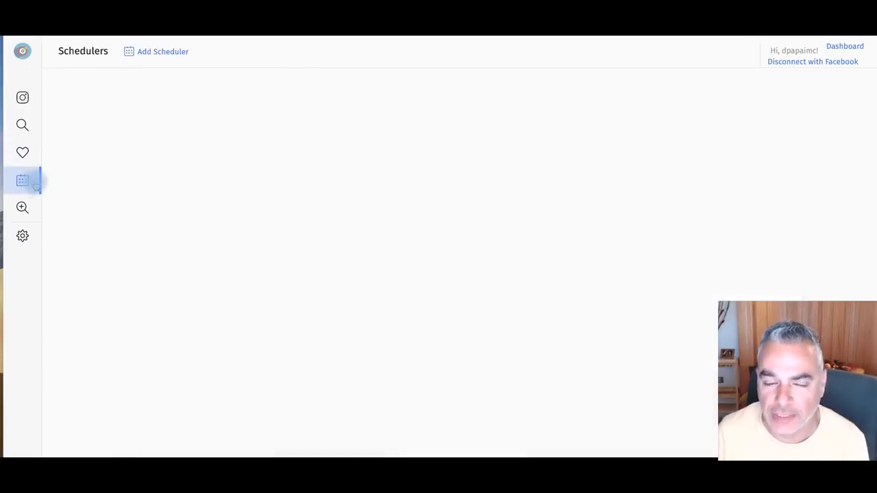
click(148, 54)
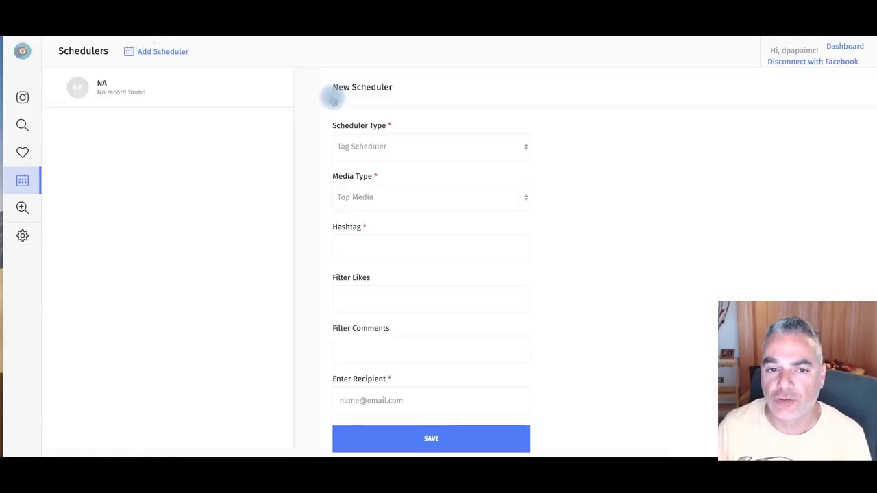
click(411, 146)
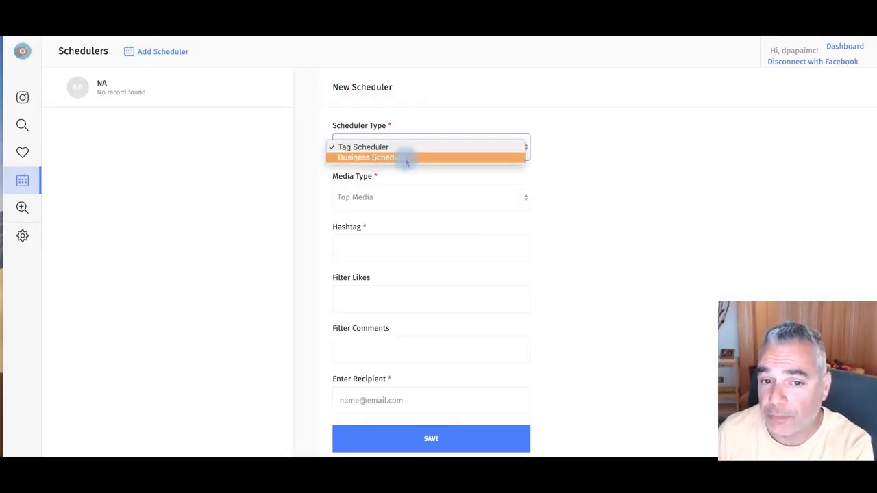
click(414, 147)
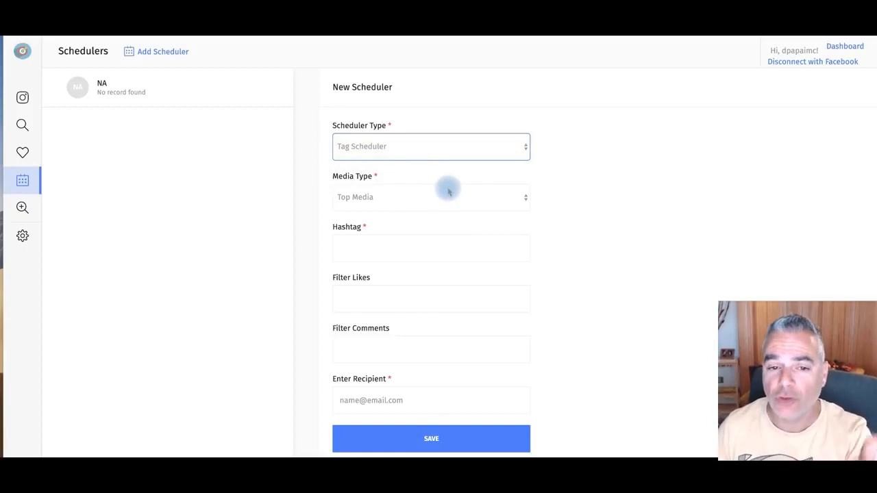
click(432, 248)
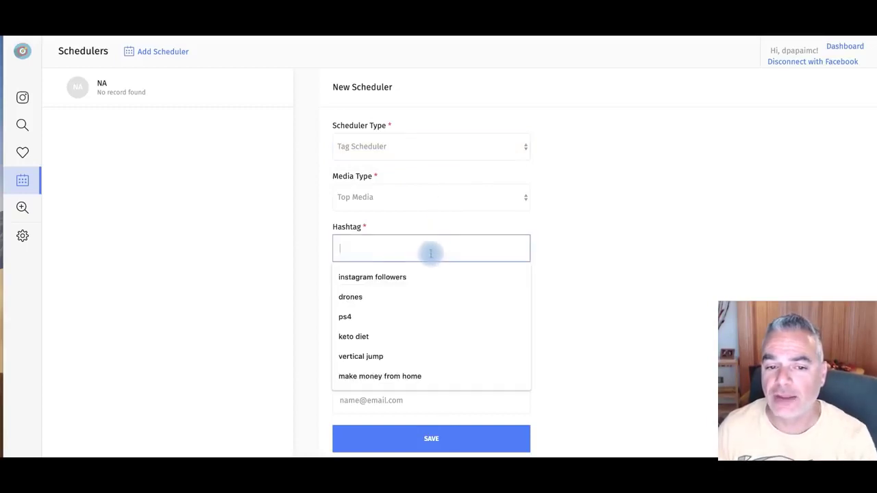
click(378, 278)
click(394, 296)
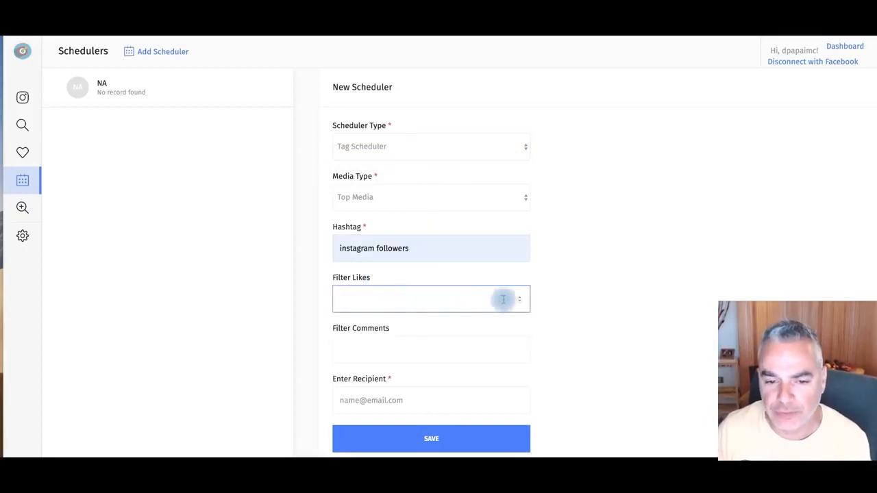
scroll(470, 371, down, 1)
scroll(470, 370, up, 1)
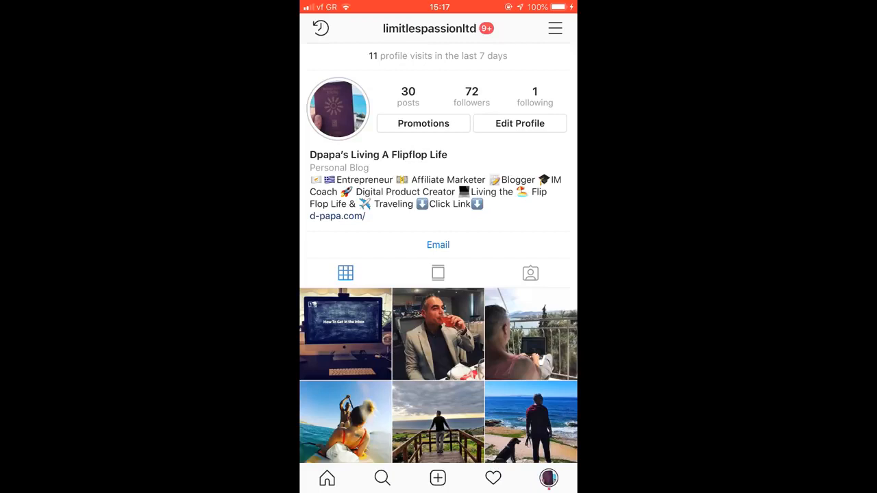
scroll(439, 308, down, 5)
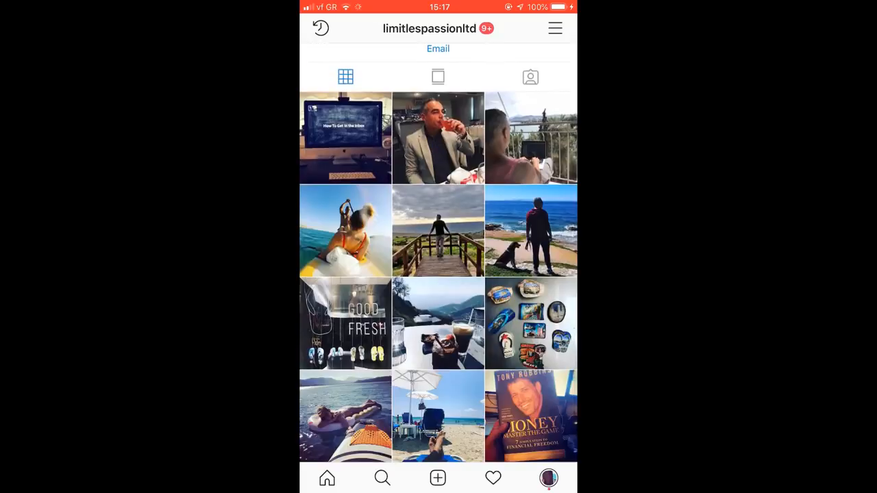
scroll(439, 275, up, 5)
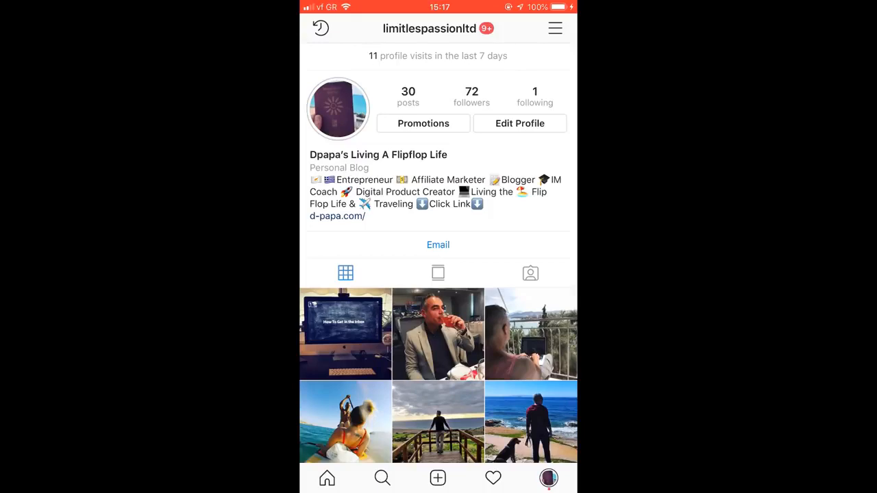
scroll(438, 308, down, 10)
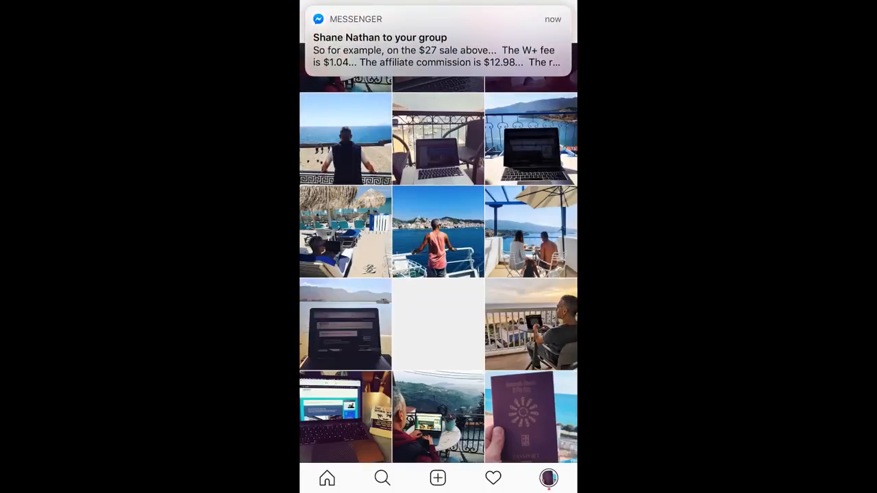
scroll(438, 274, up, 5)
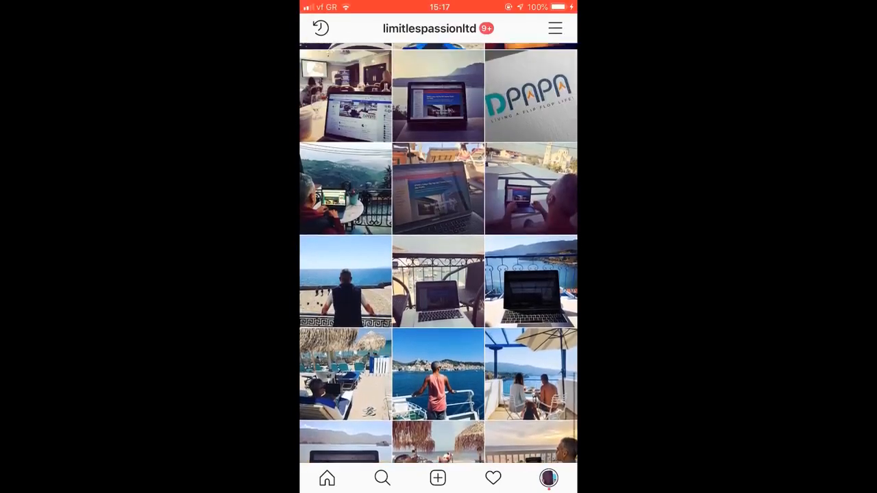
scroll(439, 274, up, 10)
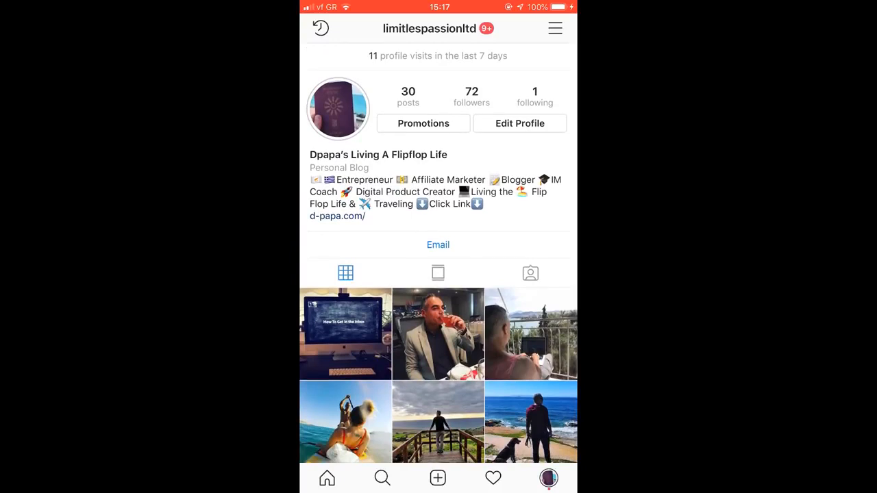
Return from the Instagram profile to the phone's home screen
key(super)
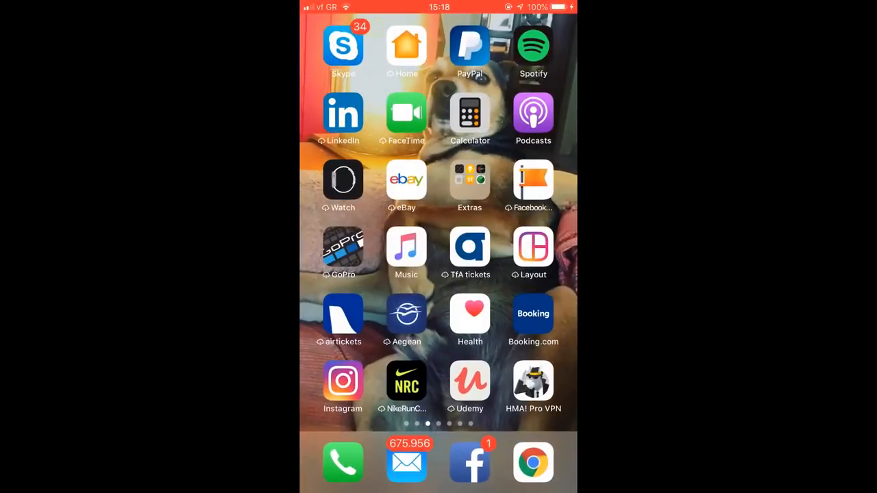
Open the iTaggz Tag Report: Workfromhome email in Mail to review its top posts
click(407, 463)
scroll(439, 246, up, 10)
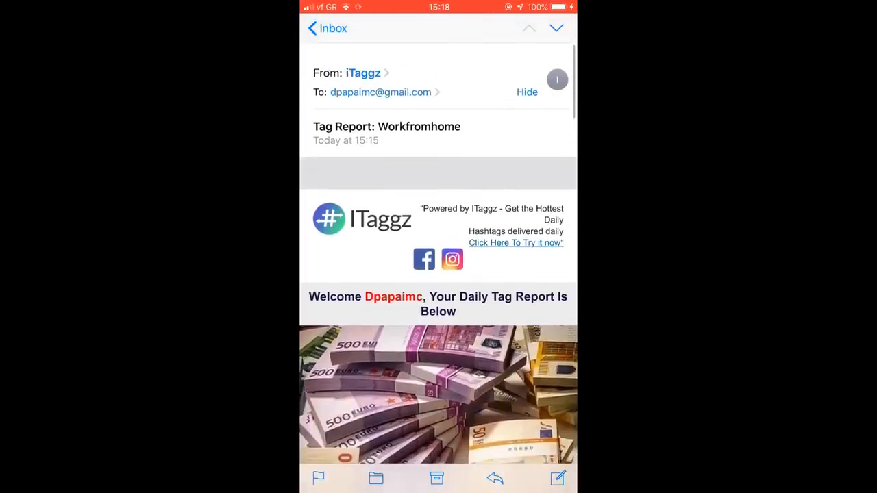
scroll(439, 274, down, 10)
scroll(439, 274, down, 15)
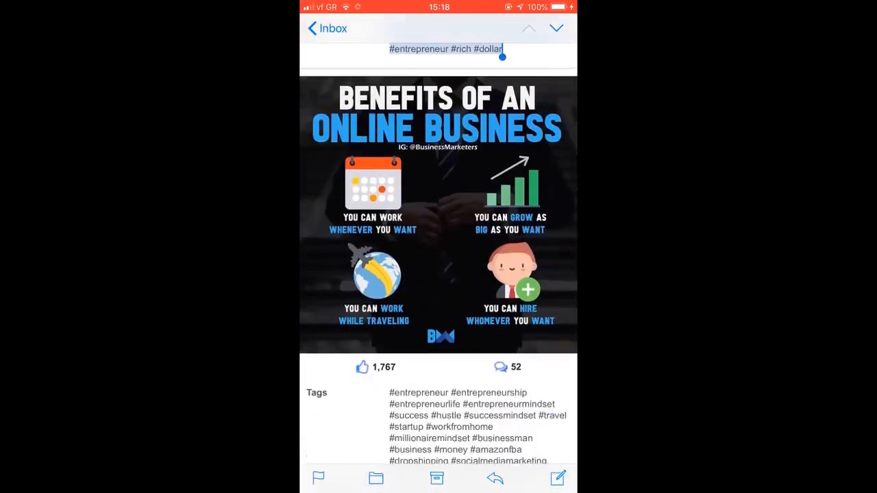
scroll(438, 274, down, 10)
scroll(439, 274, down, 10)
scroll(438, 274, down, 10)
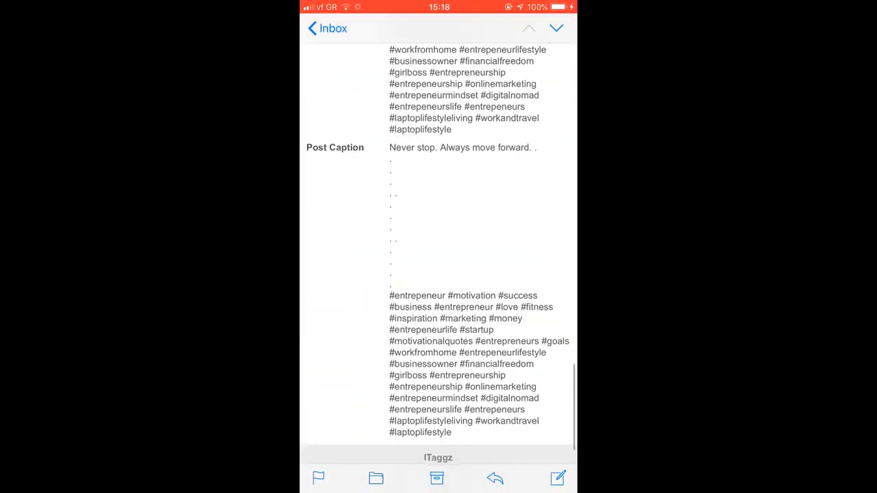
scroll(439, 275, down, 5)
scroll(439, 274, up, 8)
scroll(439, 274, up, 10)
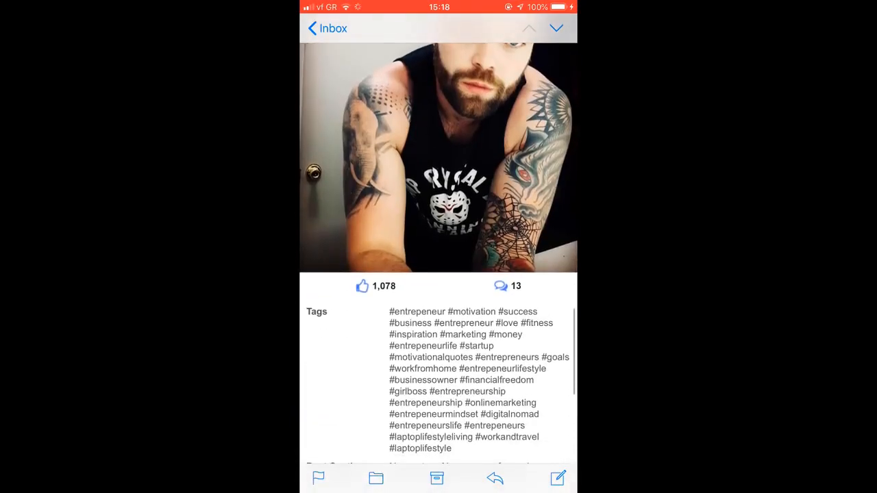
scroll(438, 274, up, 10)
scroll(438, 274, up, 10)
scroll(438, 274, up, 10)
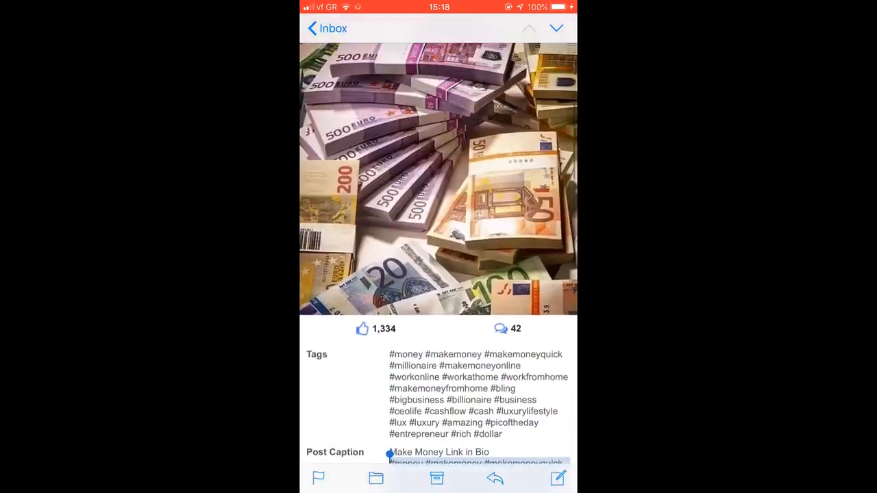
scroll(439, 274, up, 10)
scroll(439, 274, up, 3)
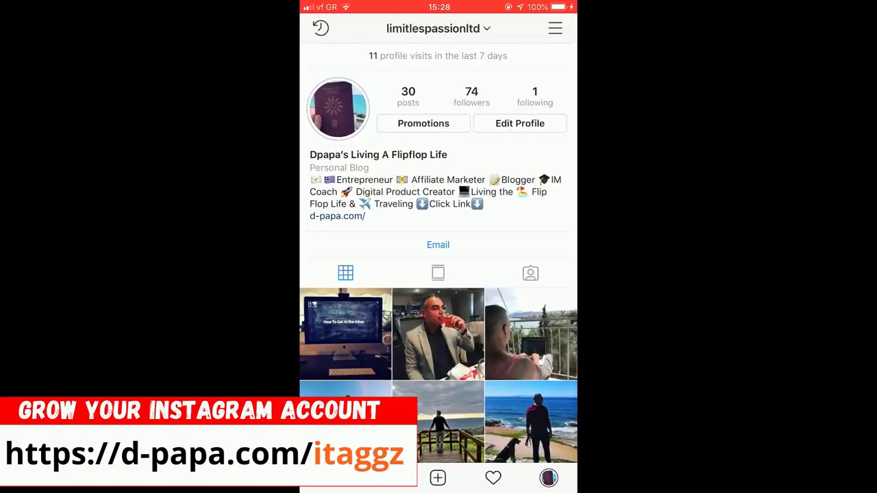
Like the How To Get In the Inbox post with the money hashtags caption and return to the profile
click(320, 28)
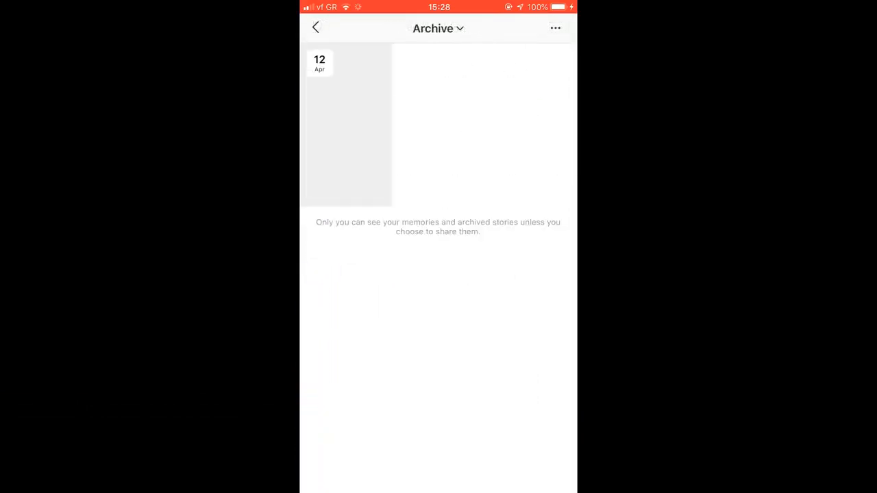
click(316, 28)
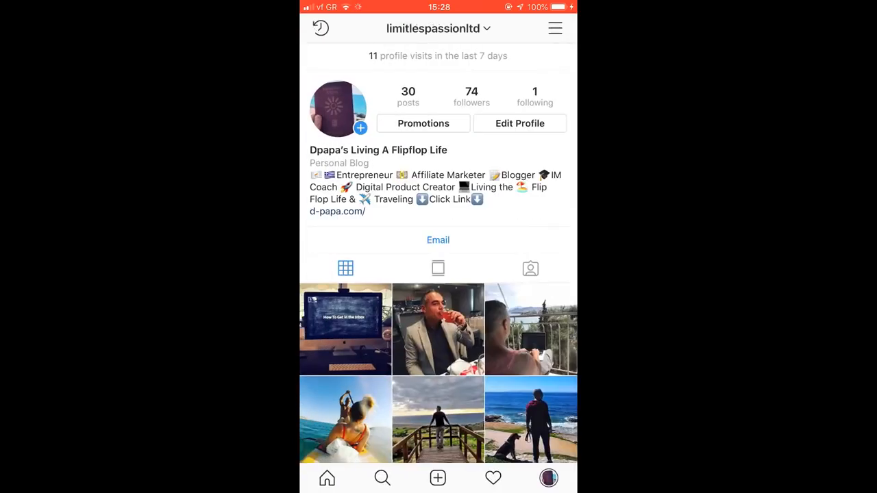
click(346, 330)
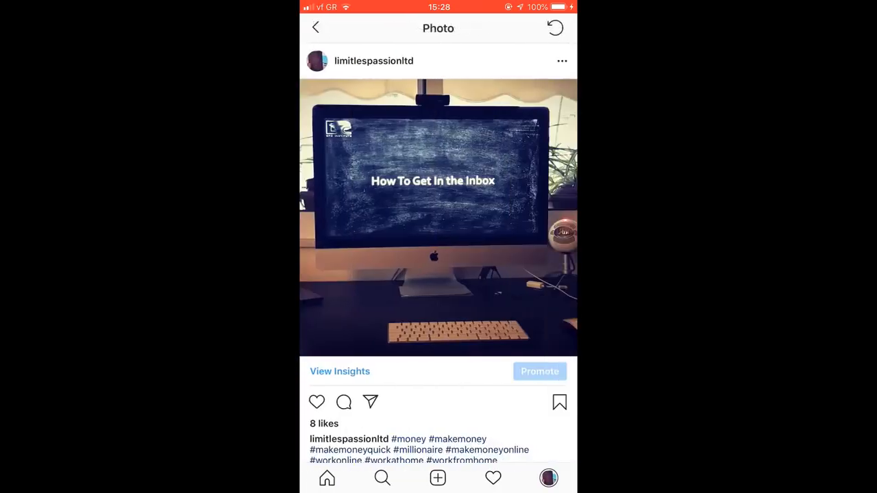
scroll(437, 274, down, 5)
click(316, 266)
click(315, 27)
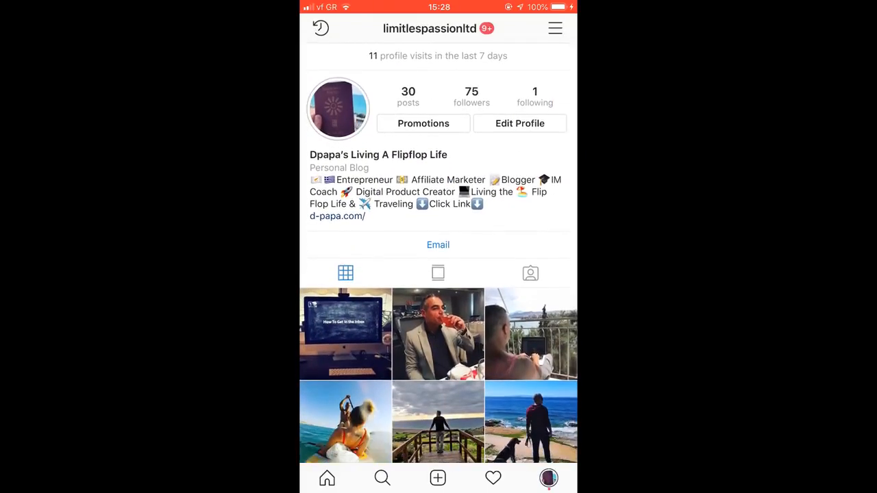
scroll(439, 308, down, 2)
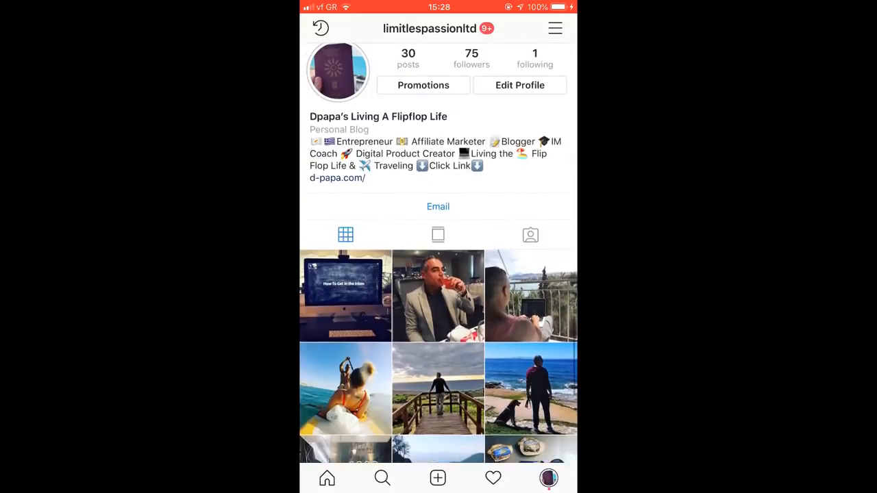
scroll(438, 308, up, 2)
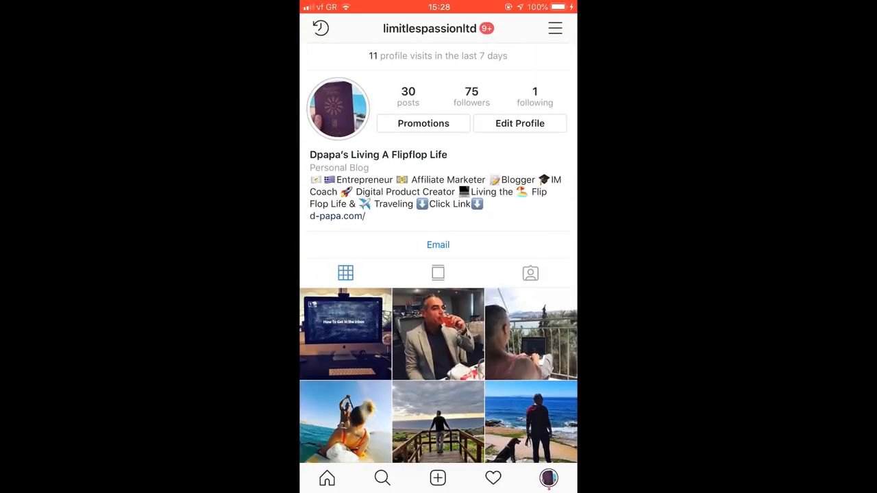
Recheck the How To Get In the Inbox post from the profile grid, then leave Instagram for the home screen
click(320, 27)
click(315, 27)
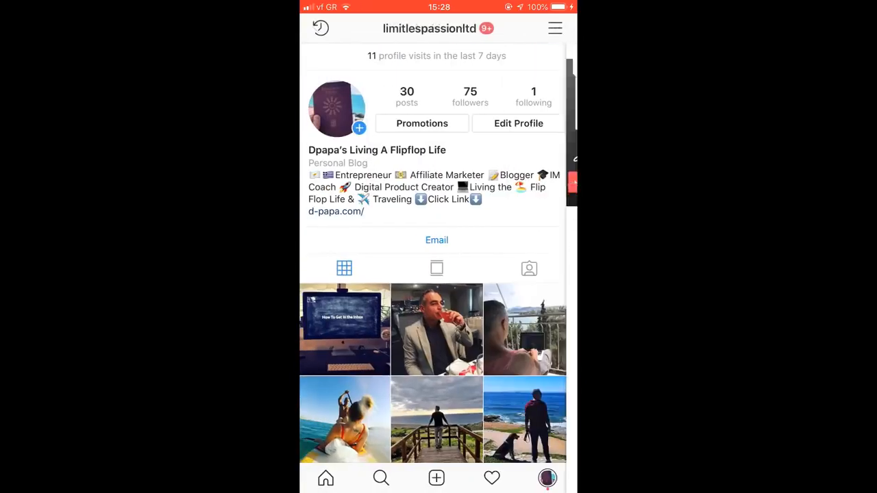
scroll(438, 274, up, 3)
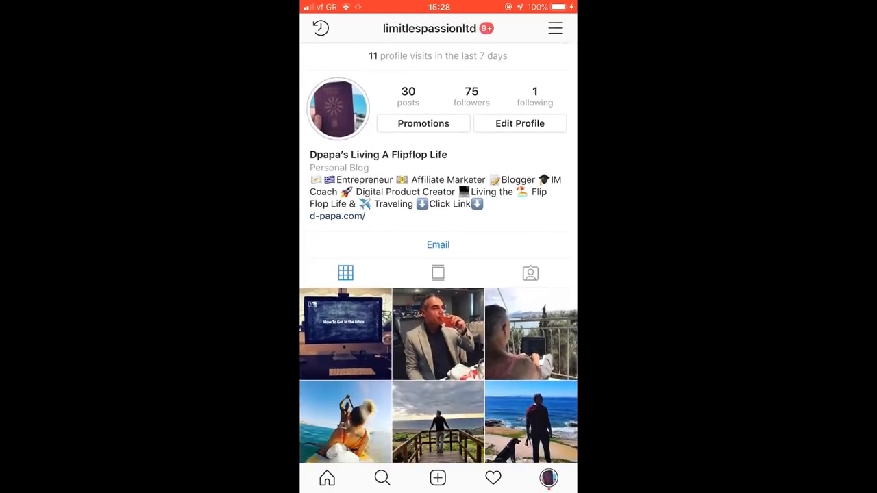
click(345, 334)
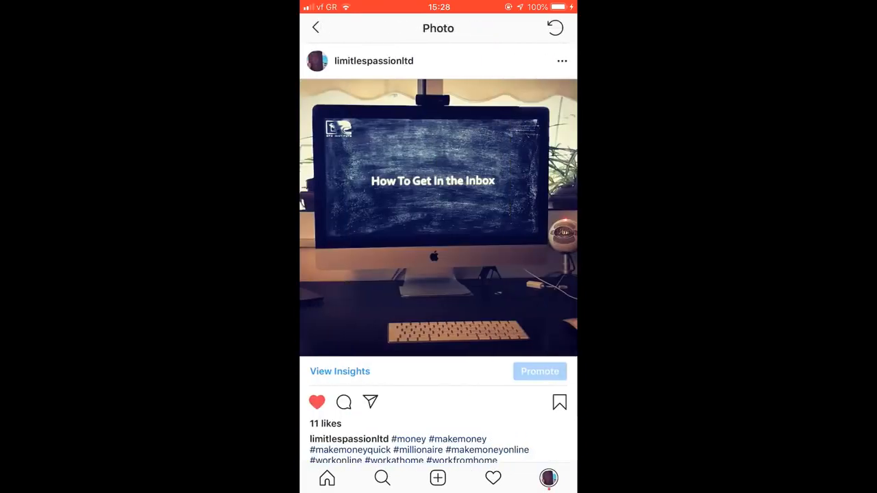
scroll(439, 274, down, 3)
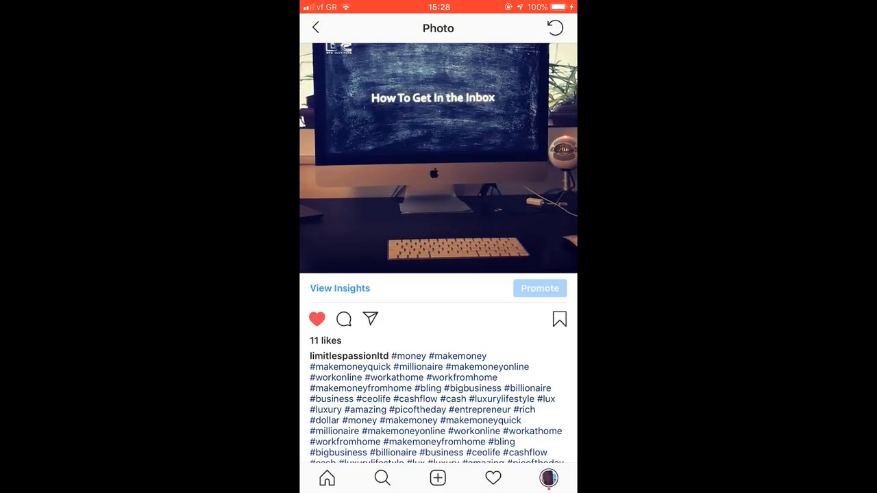
scroll(438, 274, up, 3)
click(315, 27)
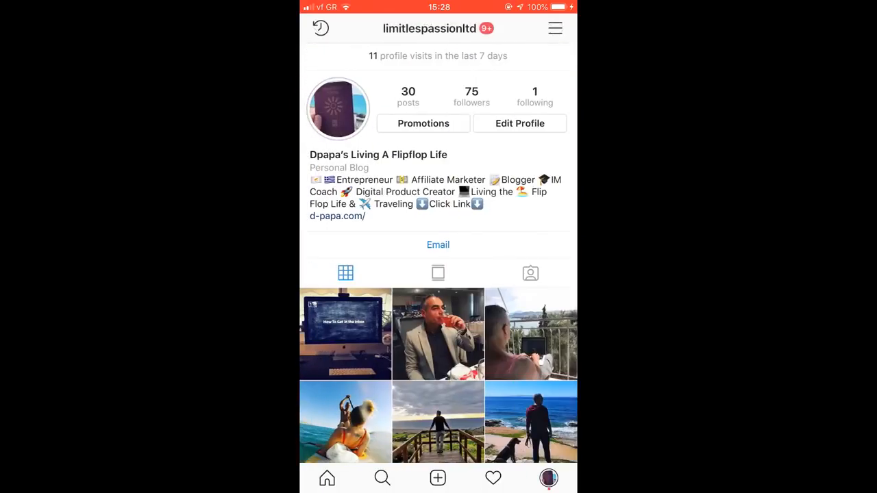
scroll(438, 274, up, 3)
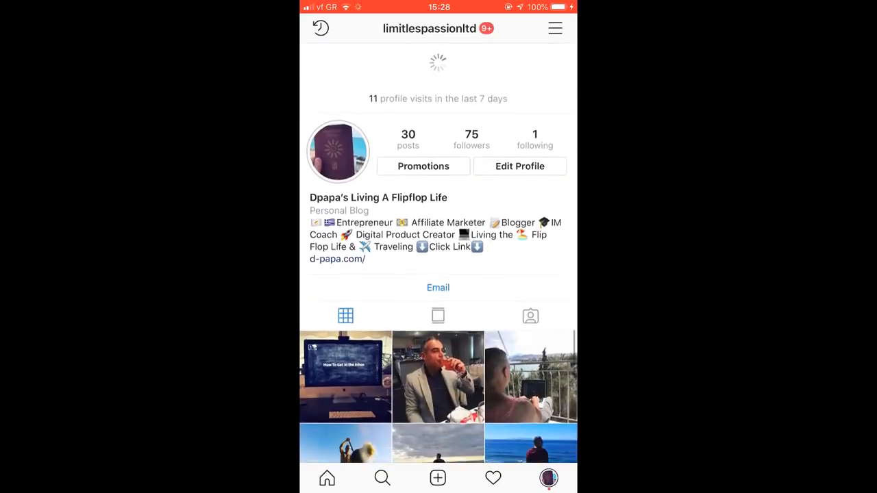
scroll(438, 274, up, 3)
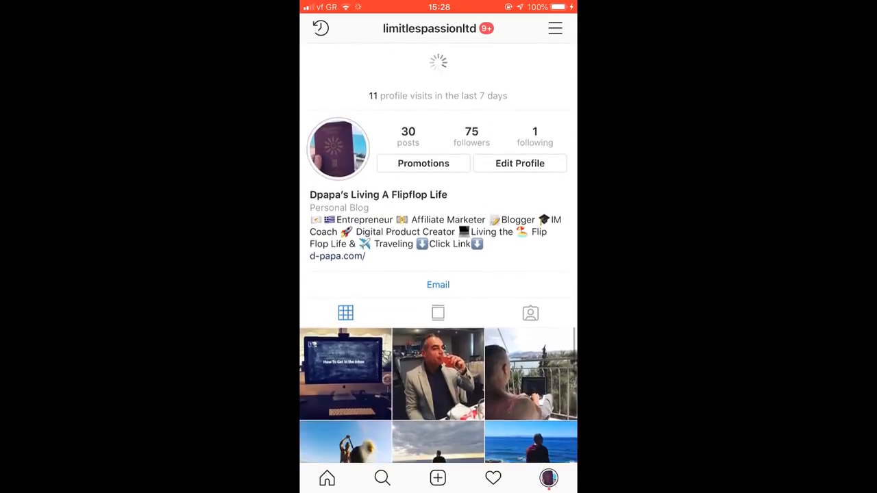
scroll(438, 274, up, 3)
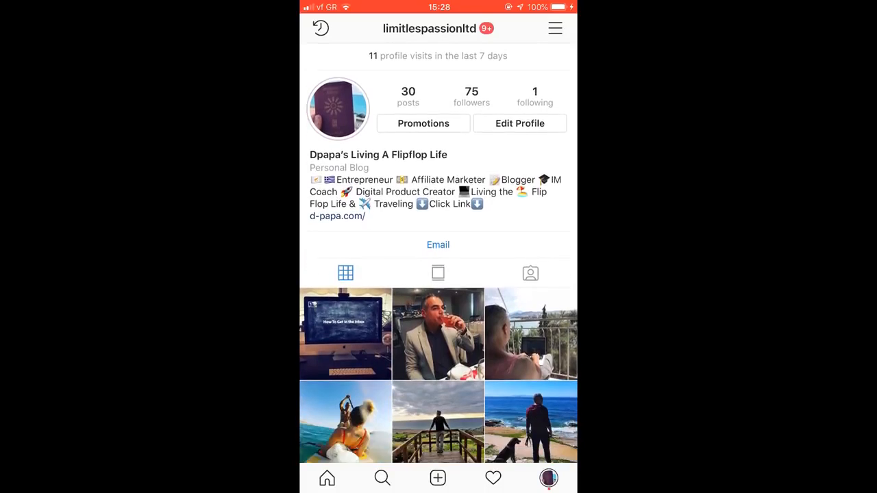
scroll(439, 274, up, 3)
key(super)
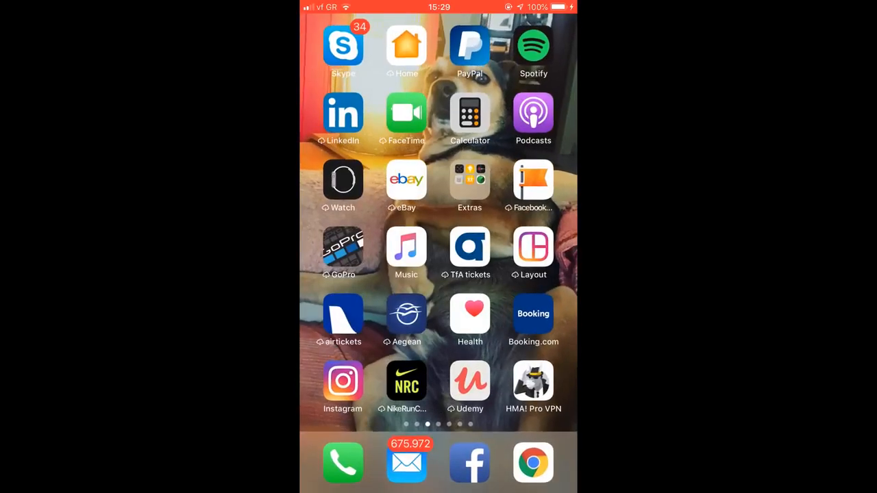
Reopen the iTaggz tag report email to show the euro money post's caption hashtags
click(407, 466)
scroll(438, 274, down, 10)
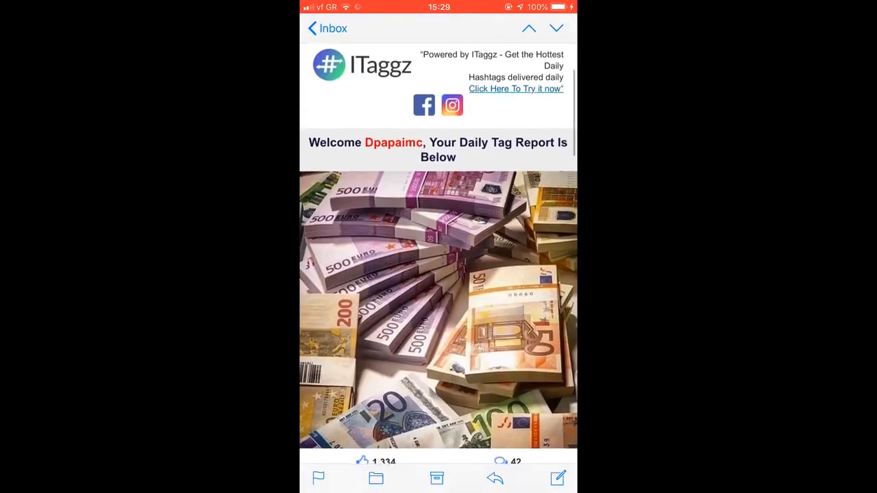
scroll(438, 275, down, 5)
scroll(439, 274, down, 3)
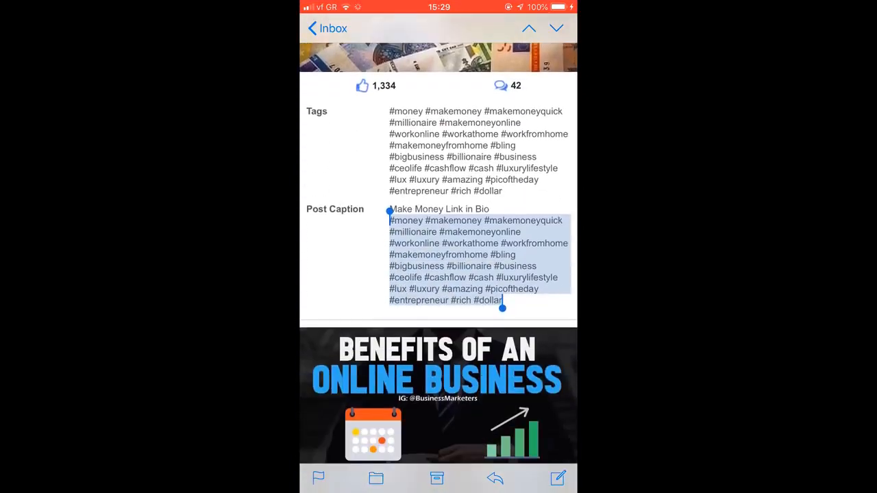
scroll(439, 274, up, 2)
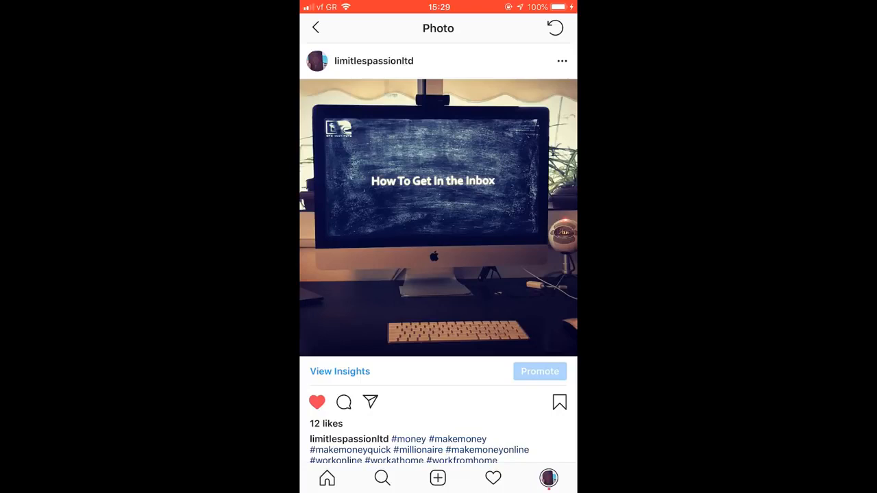
Return from the 12-like post to the limitlespassionltd profile and refresh it
click(315, 27)
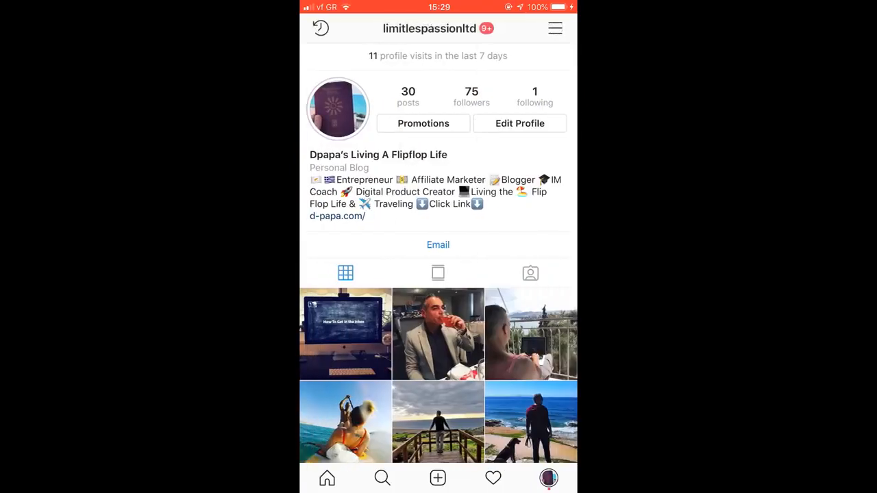
drag(439, 205, 439, 288)
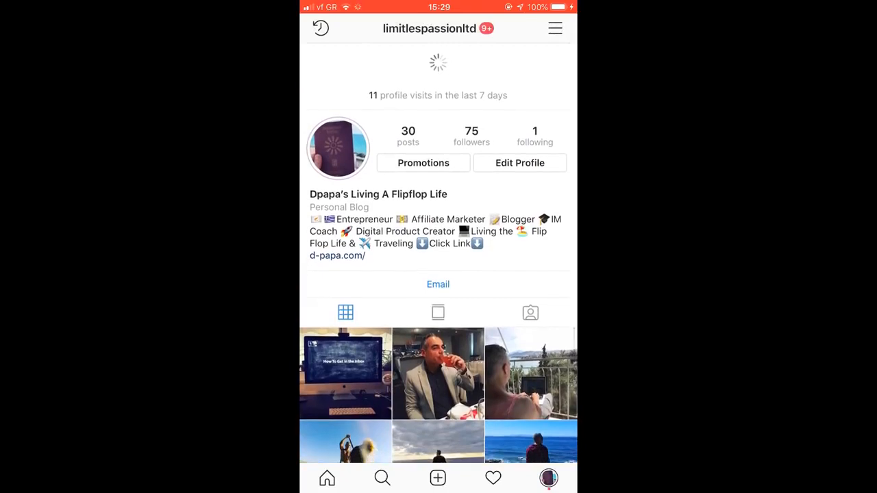